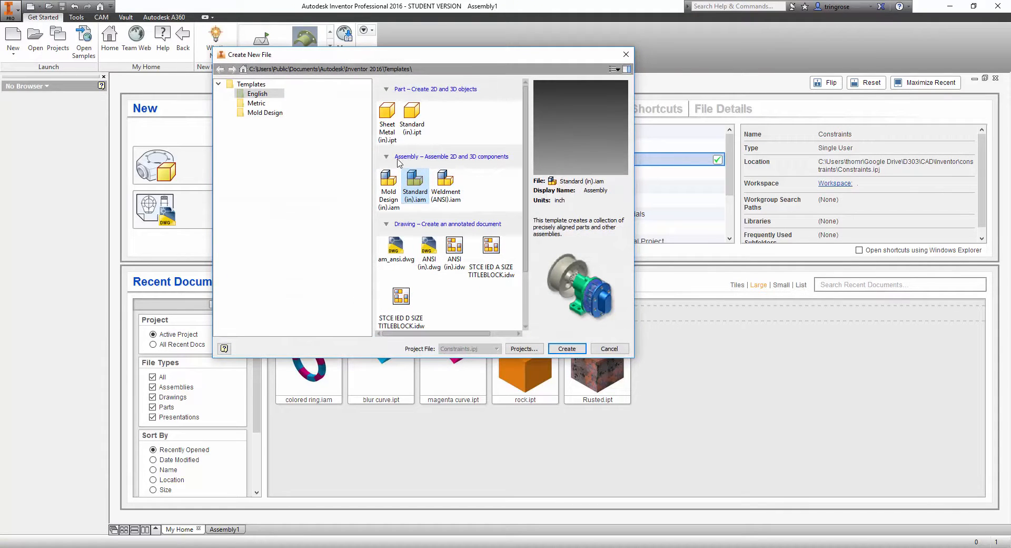
Create a new assembly from the Standard (in).iam template and place rock.ipt as its first component.
{"action": "left_click", "coordinate": [566, 349]}
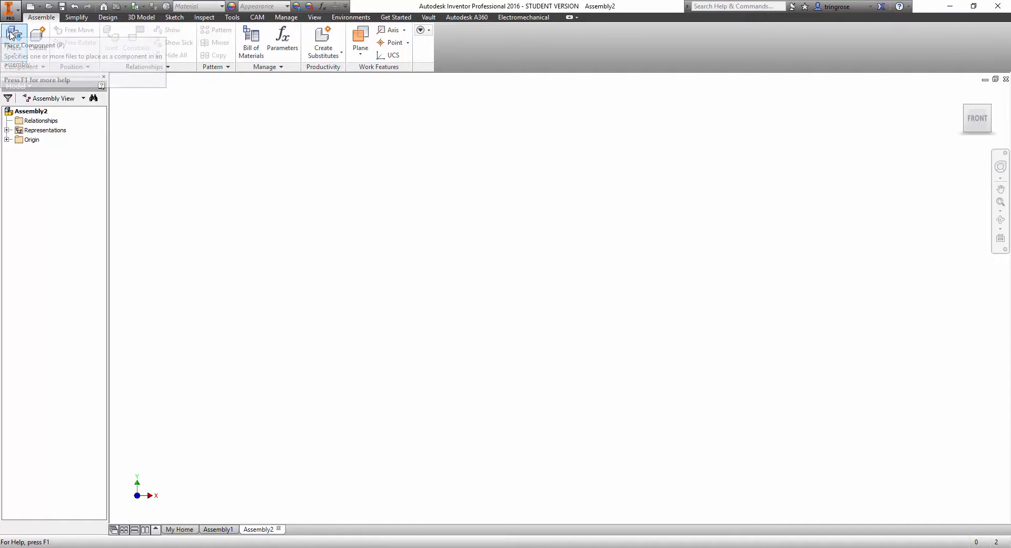
{"action": "key", "text": "p"}
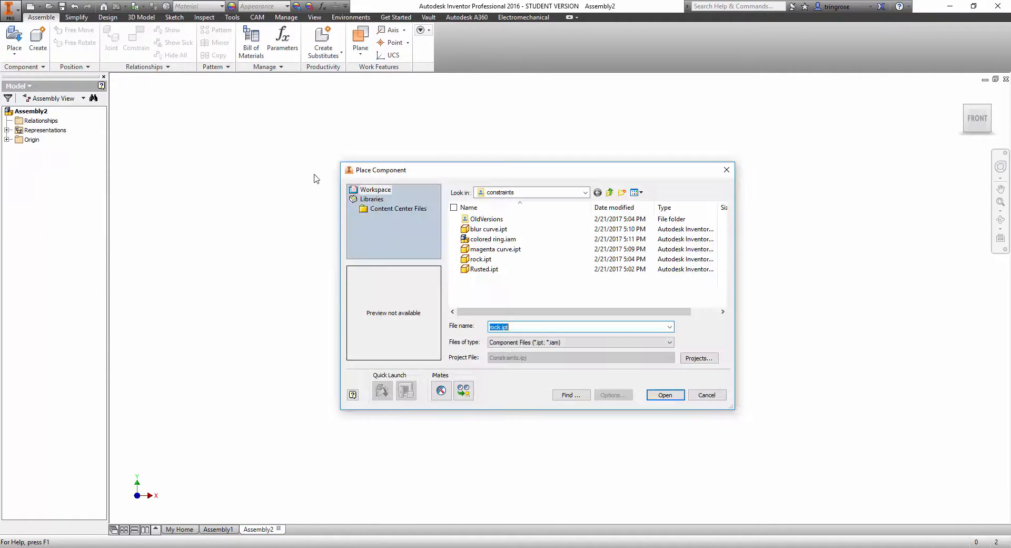
{"action": "left_click", "coordinate": [484, 259]}
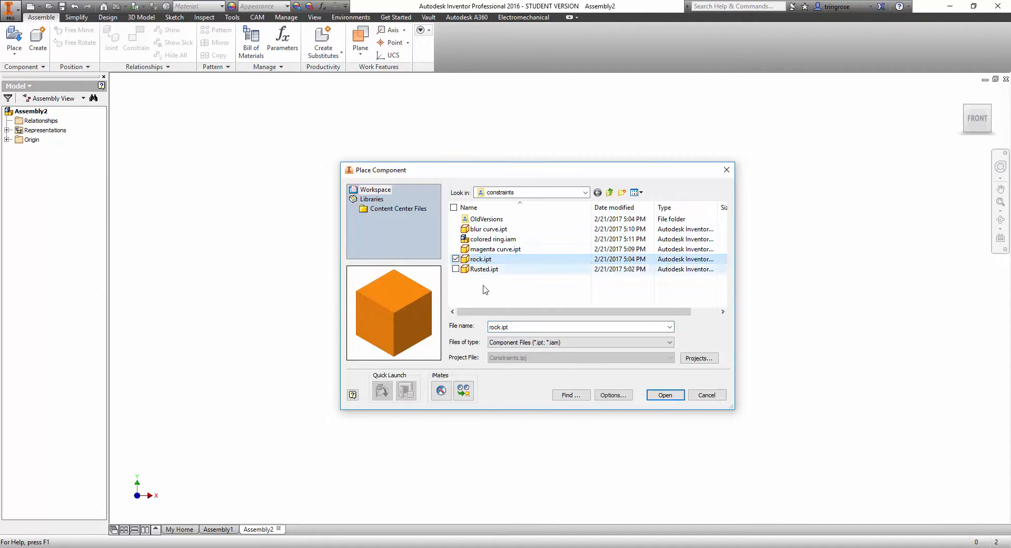
{"action": "left_click", "coordinate": [666, 395]}
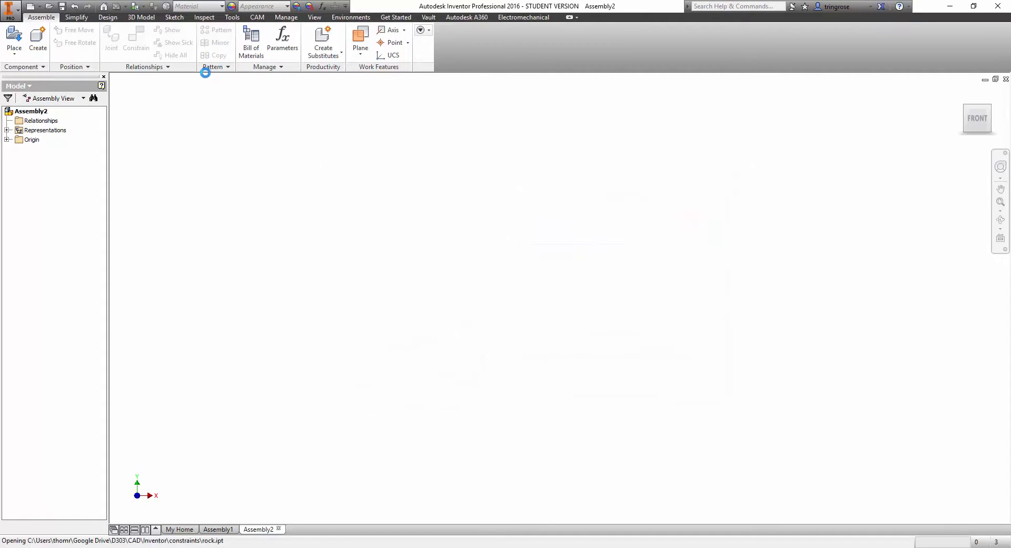
Place one instance of Rusted.ipt beside the orange cube and finish the placement.
{"action": "left_click", "coordinate": [14, 38]}
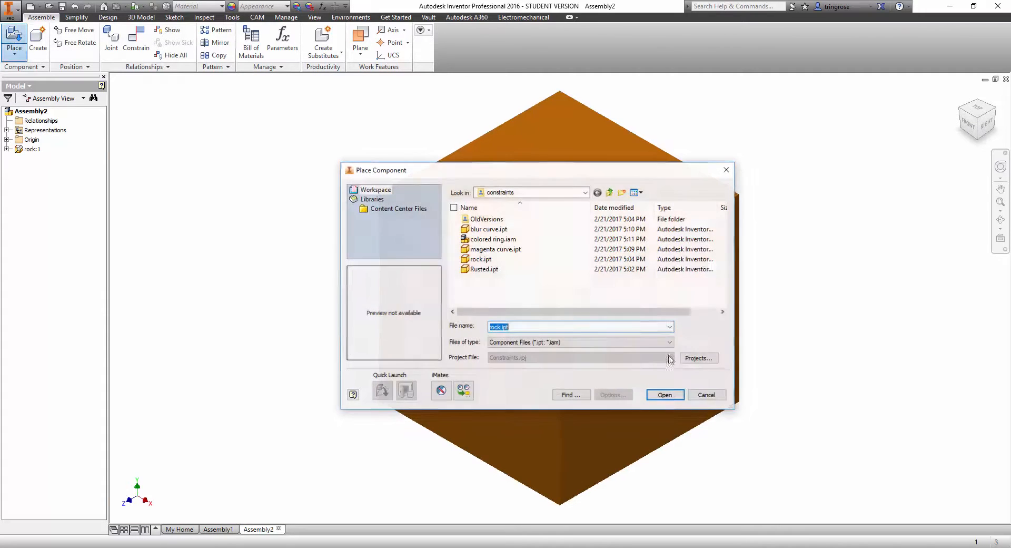
{"action": "left_click", "coordinate": [481, 269]}
{"action": "left_click", "coordinate": [665, 395]}
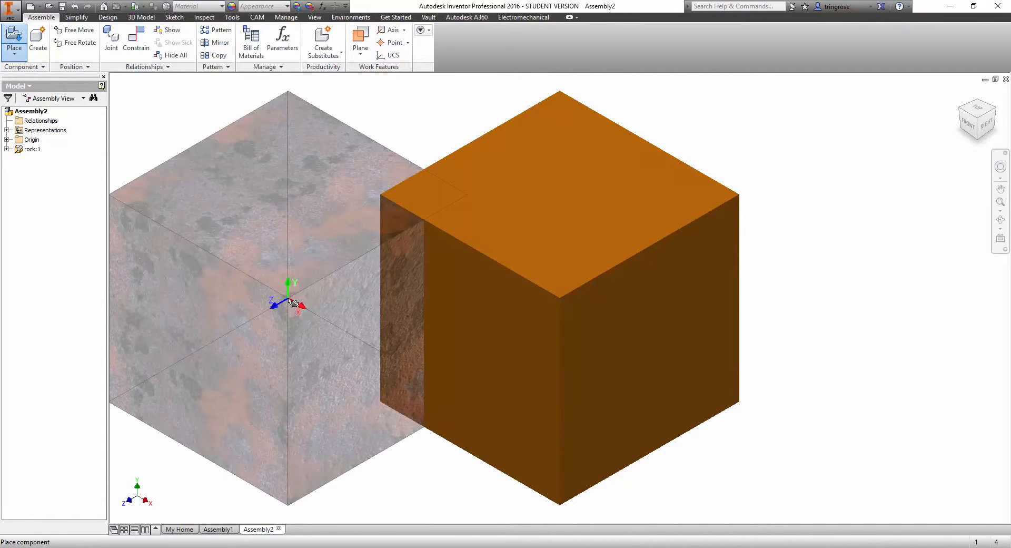
{"action": "left_click", "coordinate": [226, 362]}
{"action": "scroll", "coordinate": [392, 304], "scroll_direction": "up", "scroll_amount": 10}
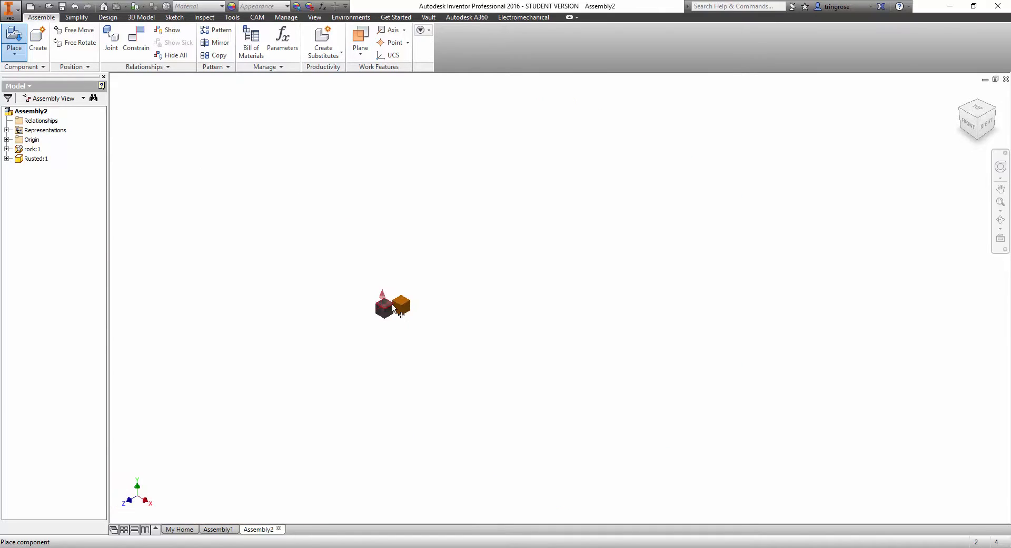
{"action": "scroll", "coordinate": [392, 305], "scroll_direction": "down", "scroll_amount": 10}
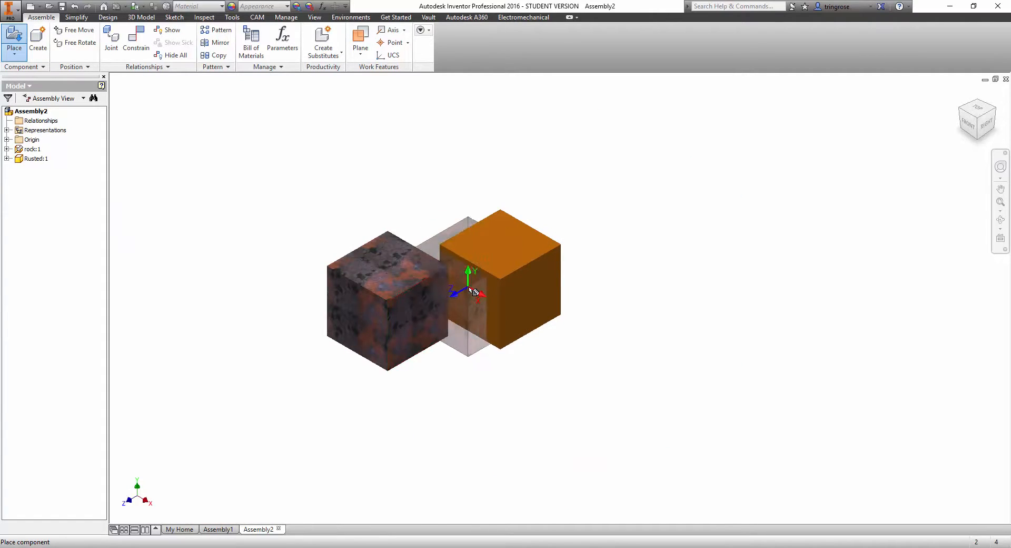
{"action": "right_click", "coordinate": [388, 142]}
{"action": "left_click", "coordinate": [428, 155]}
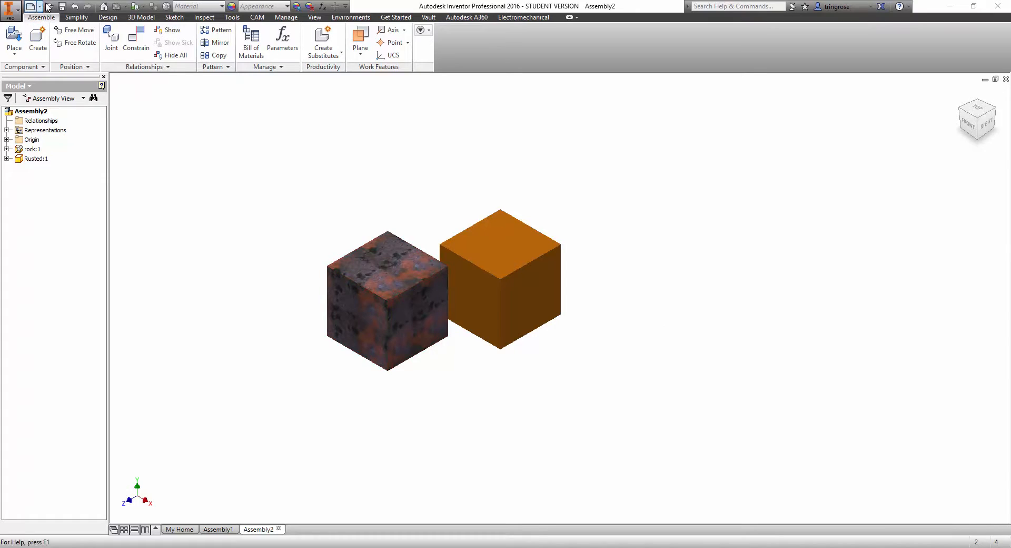
Apply a Mate constraint between the orange cube's front face and the facing back face of the rusted cube.
{"action": "left_click", "coordinate": [138, 41]}
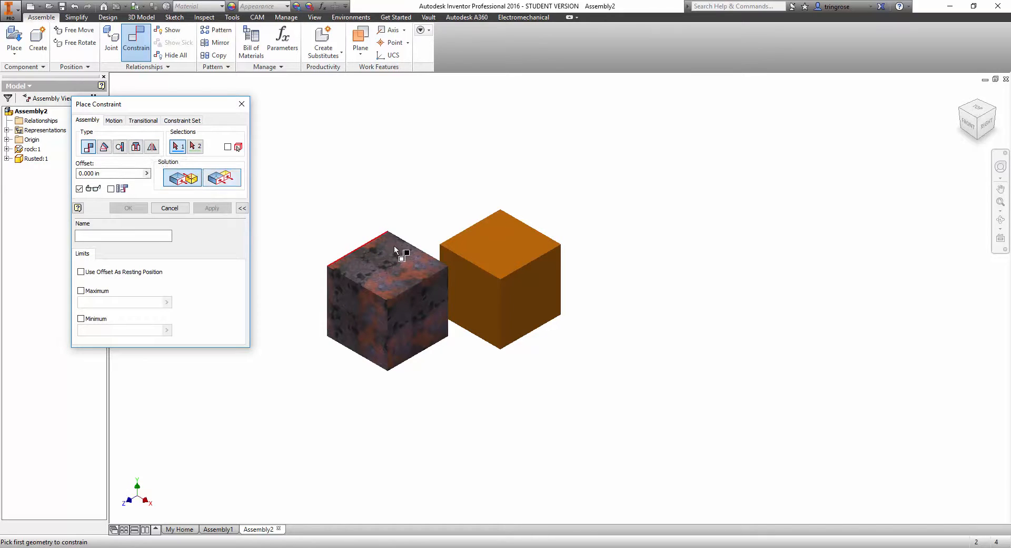
{"action": "left_click", "coordinate": [464, 293]}
{"action": "scroll", "coordinate": [485, 220], "scroll_direction": "down", "scroll_amount": 2}
{"action": "middle_click_drag", "start_coordinate": [485, 220], "coordinate": [455, 252], "text": "shift"}
{"action": "left_click", "coordinate": [429, 275]}
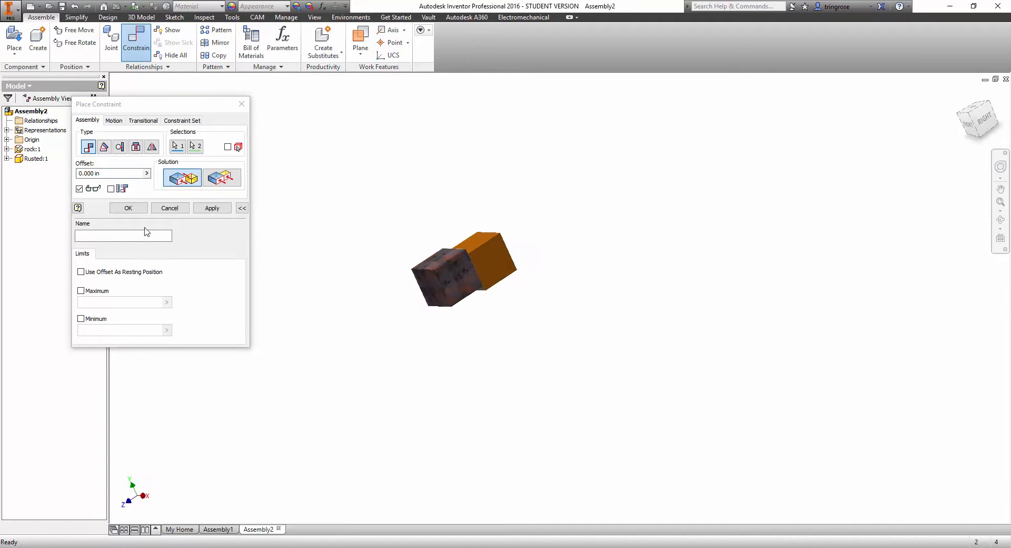
{"action": "left_click", "coordinate": [211, 208]}
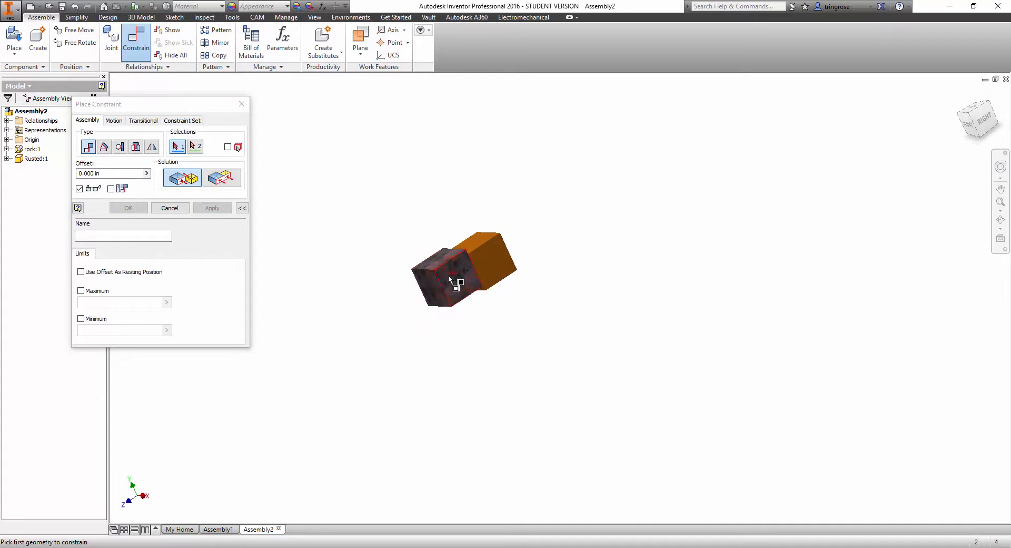
{"action": "left_click", "coordinate": [170, 207]}
Slide the rusted cube along the mated plane, clear of the orange cube, and inspect both cubes.
{"action": "left_click_drag", "start_coordinate": [462, 280], "coordinate": [233, 340]}
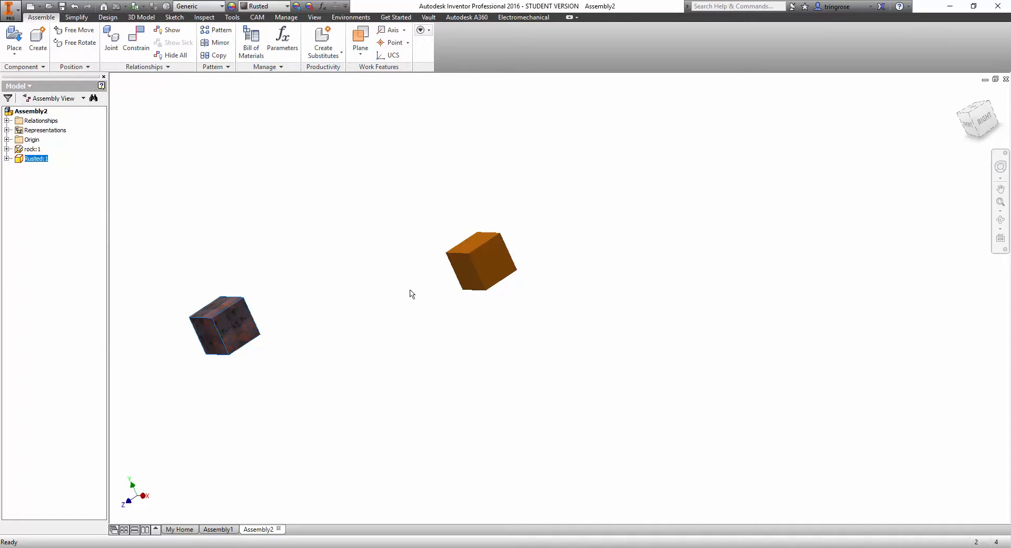
{"action": "middle_click_drag", "start_coordinate": [498, 278], "coordinate": [477, 274], "text": "shift"}
{"action": "scroll", "coordinate": [477, 275], "scroll_direction": "down", "scroll_amount": 3}
{"action": "scroll", "coordinate": [375, 289], "scroll_direction": "up", "scroll_amount": 5}
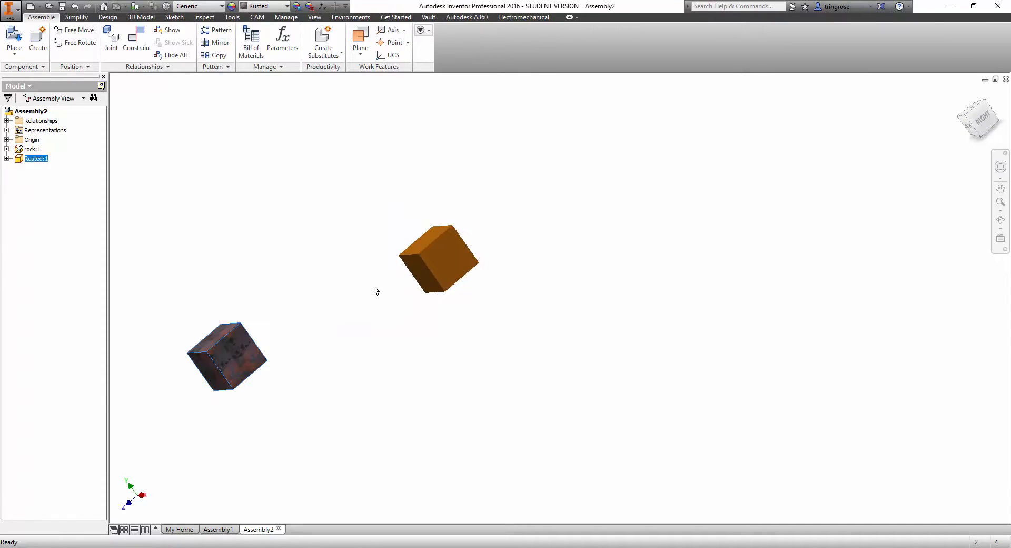
{"action": "middle_click_drag", "start_coordinate": [374, 288], "coordinate": [413, 286]}
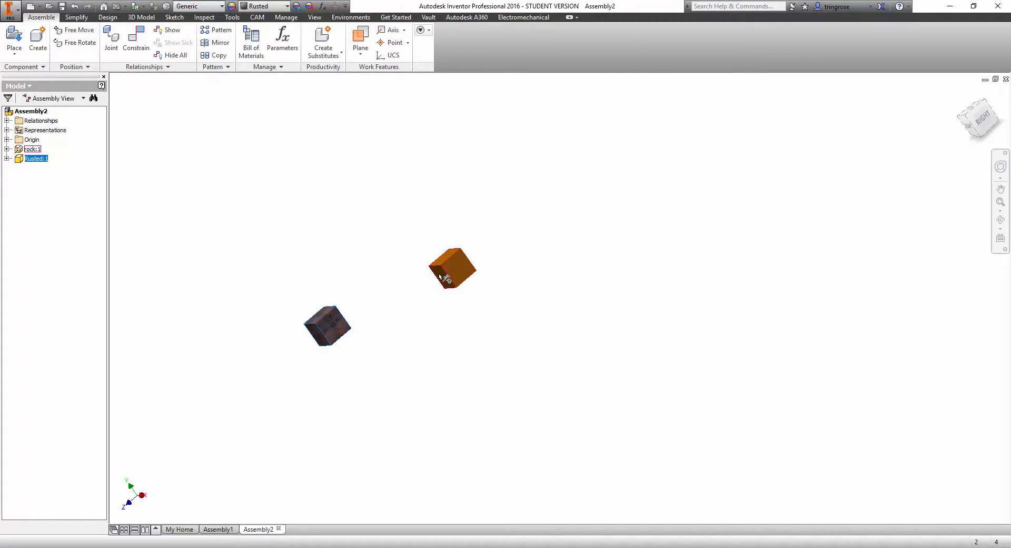
{"action": "scroll", "coordinate": [441, 285], "scroll_direction": "up", "scroll_amount": 3}
{"action": "middle_click_drag", "start_coordinate": [441, 286], "coordinate": [430, 234], "text": "shift"}
{"action": "scroll", "coordinate": [430, 234], "scroll_direction": "down", "scroll_amount": 8}
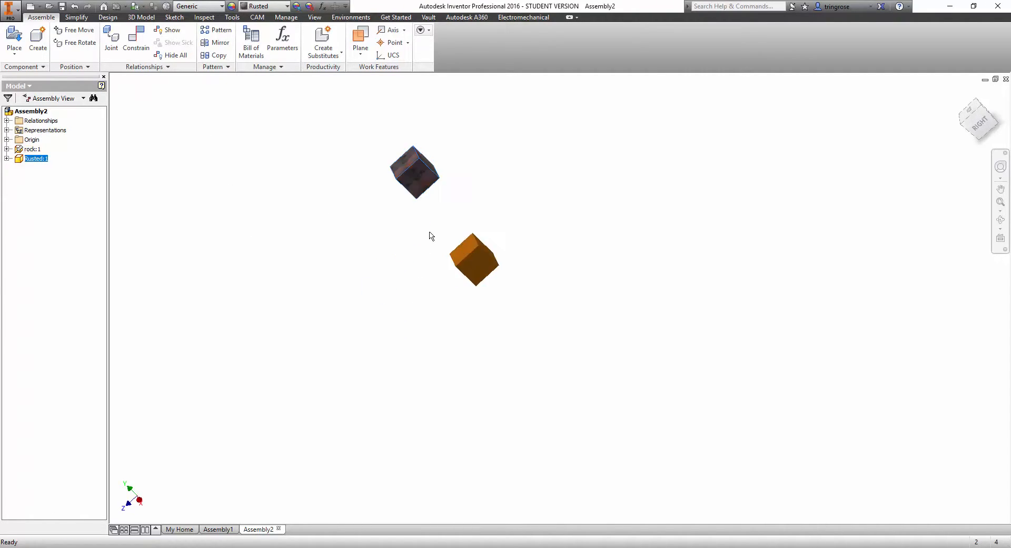
{"action": "scroll", "coordinate": [438, 126], "scroll_direction": "up", "scroll_amount": 3}
{"action": "middle_click_drag", "start_coordinate": [438, 129], "coordinate": [407, 256]}
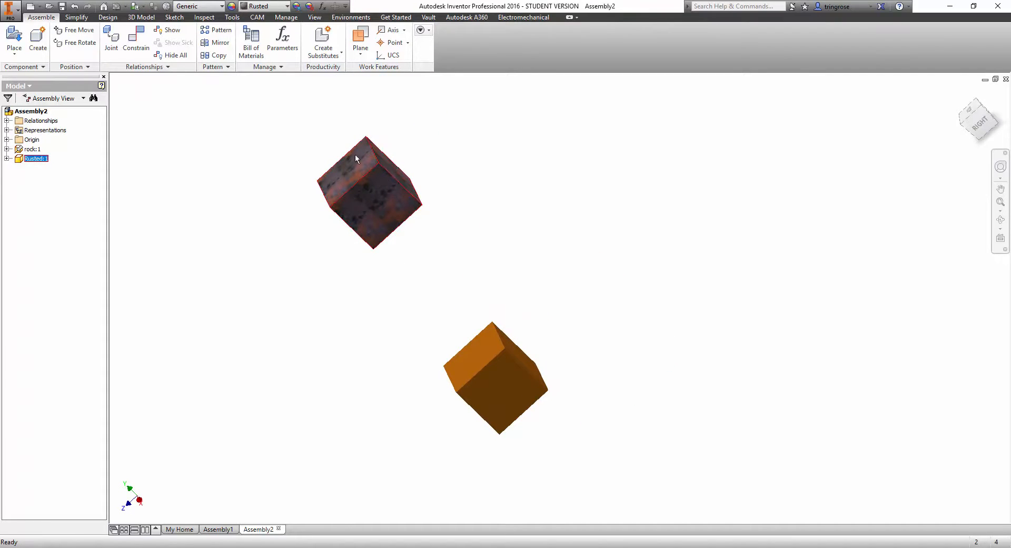
Constrain the right-side faces of the rusted and orange cubes using the Flush solution instead of Mate.
{"action": "left_click", "coordinate": [138, 40]}
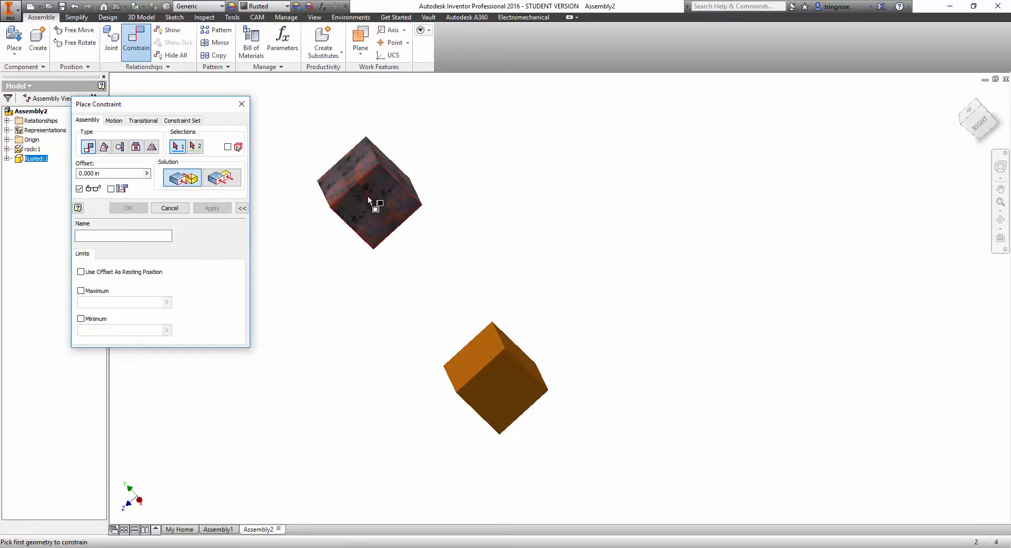
{"action": "left_click", "coordinate": [368, 195]}
{"action": "left_click", "coordinate": [495, 405]}
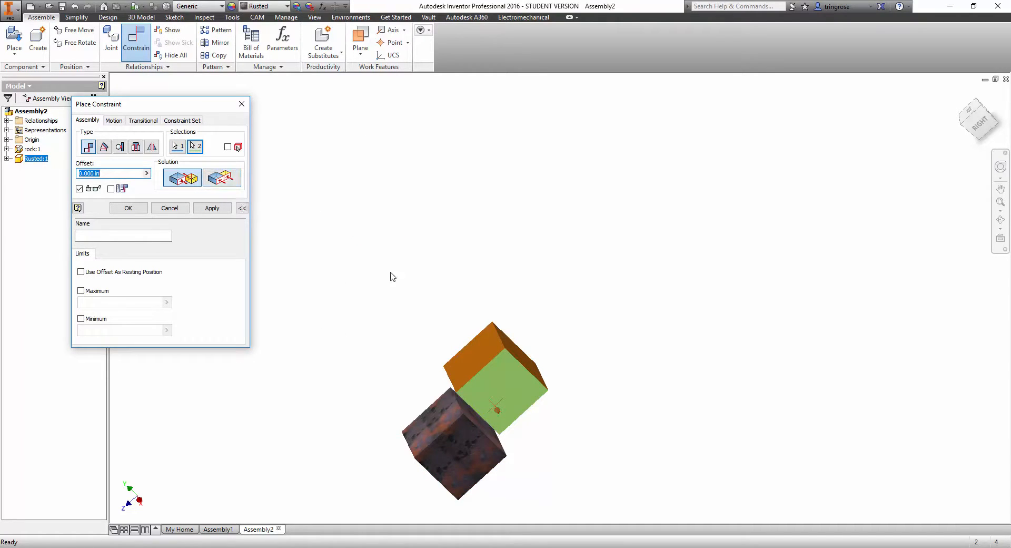
{"action": "scroll", "coordinate": [439, 304], "scroll_direction": "down", "scroll_amount": 2}
{"action": "middle_click_drag", "start_coordinate": [440, 303], "coordinate": [462, 343], "text": "shift"}
{"action": "scroll", "coordinate": [492, 393], "scroll_direction": "down", "scroll_amount": 3}
{"action": "middle_click_drag", "start_coordinate": [491, 393], "coordinate": [430, 281]}
{"action": "scroll", "coordinate": [430, 280], "scroll_direction": "up", "scroll_amount": 5}
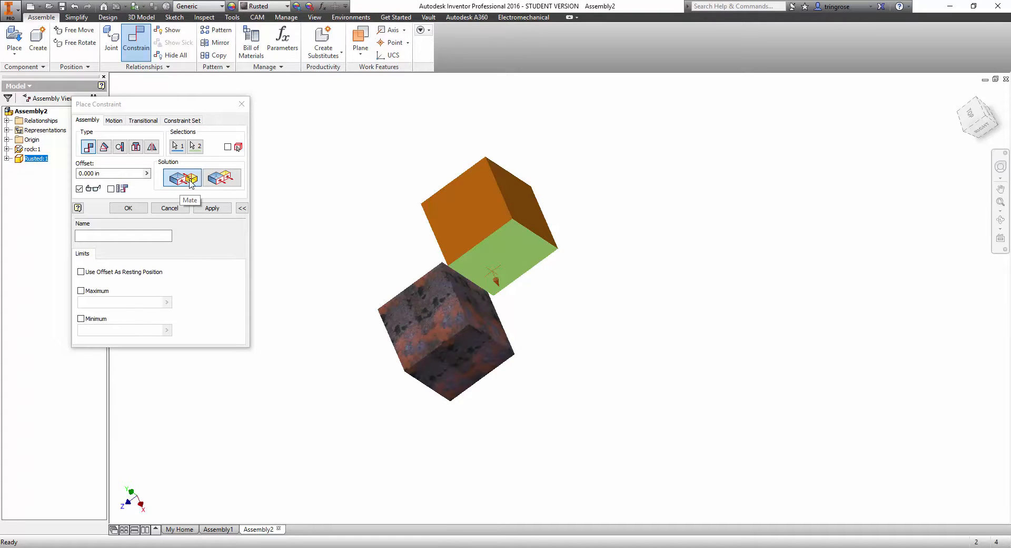
{"action": "left_click", "coordinate": [233, 182]}
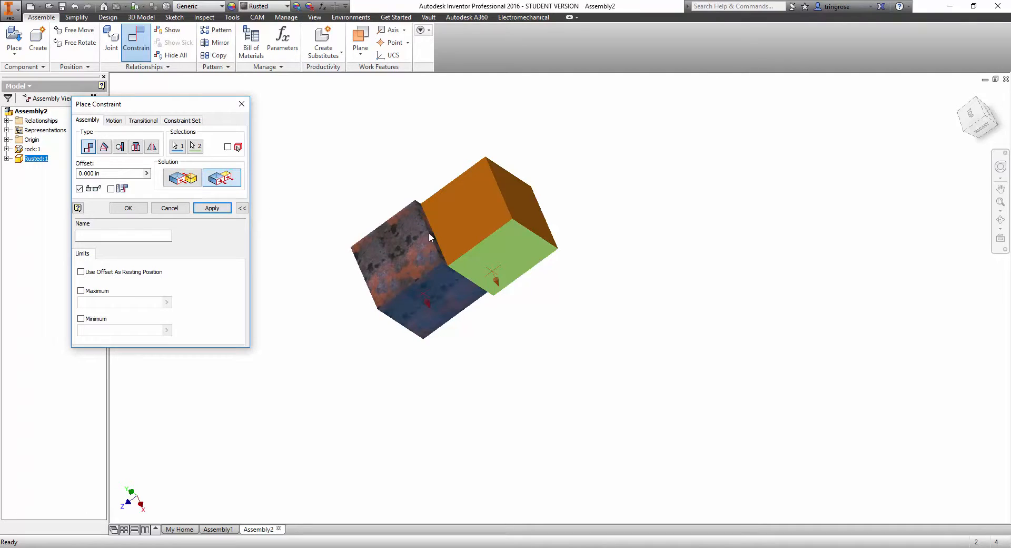
{"action": "left_click", "coordinate": [213, 209]}
{"action": "scroll", "coordinate": [482, 284], "scroll_direction": "up", "scroll_amount": 3}
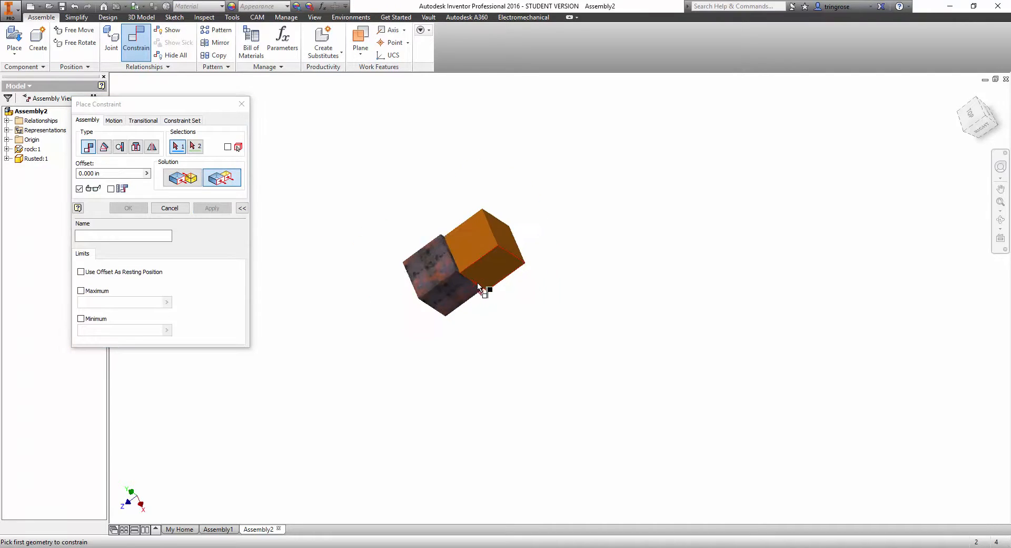
{"action": "middle_click_drag", "start_coordinate": [483, 289], "coordinate": [473, 236], "text": "shift"}
{"action": "left_click", "coordinate": [182, 210]}
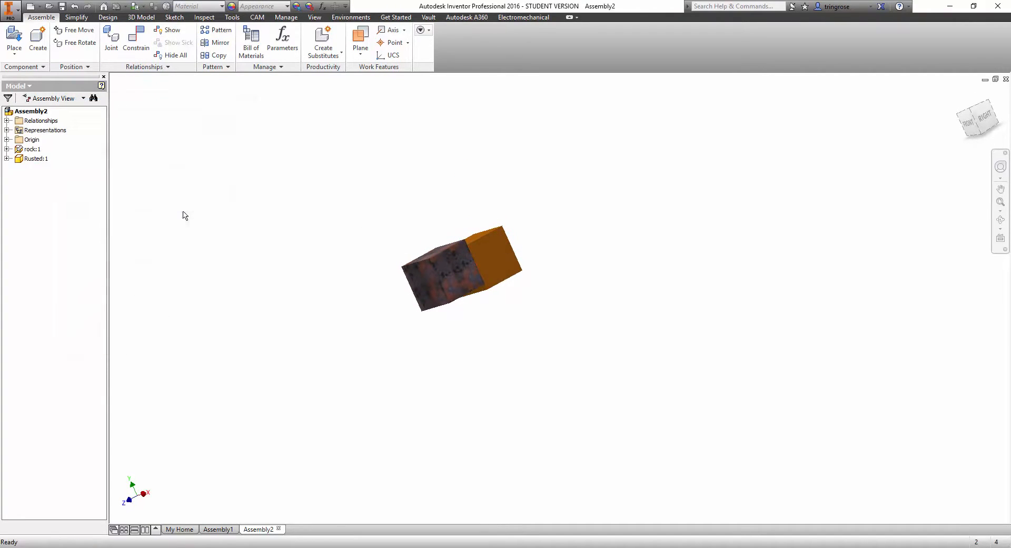
Test the rusted cube's remaining movement along the constrained faces, leaving it offset vertically from the orange cube.
{"action": "left_click_drag", "start_coordinate": [460, 271], "coordinate": [485, 297]}
{"action": "scroll", "coordinate": [447, 300], "scroll_direction": "up", "scroll_amount": 2}
{"action": "mouse_move", "coordinate": [446, 299]}
{"action": "middle_mouse_down", "text": "shift"}
{"action": "mouse_move", "coordinate": [484, 295]}
{"action": "mouse_move", "coordinate": [464, 295]}
{"action": "middle_mouse_up", "text": "shift"}
{"action": "scroll", "coordinate": [484, 295], "scroll_direction": "down", "scroll_amount": 4}
{"action": "scroll", "coordinate": [463, 277], "scroll_direction": "up", "scroll_amount": 1}
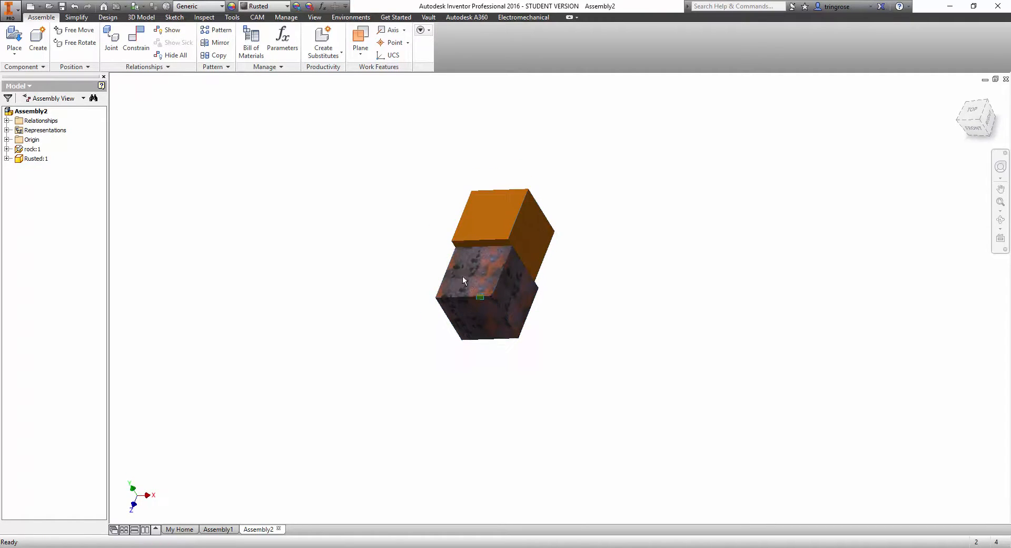
{"action": "left_click_drag", "start_coordinate": [482, 306], "coordinate": [506, 259]}
{"action": "scroll", "coordinate": [494, 302], "scroll_direction": "up", "scroll_amount": 2}
{"action": "middle_click_drag", "start_coordinate": [494, 302], "coordinate": [459, 291], "text": "shift"}
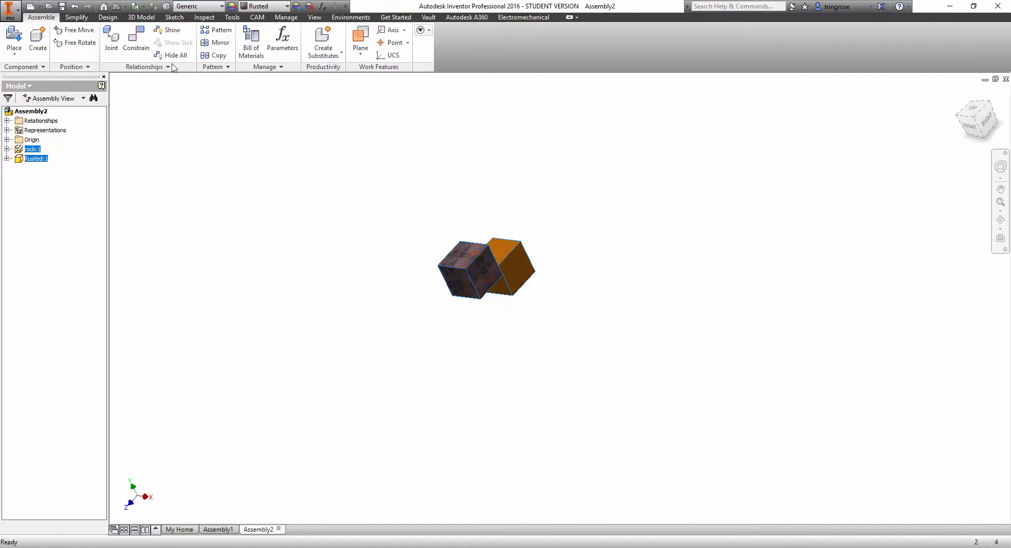
Mate the rusted cube's top rear edge to the orange cube's top front edge.
{"action": "left_click", "coordinate": [132, 46]}
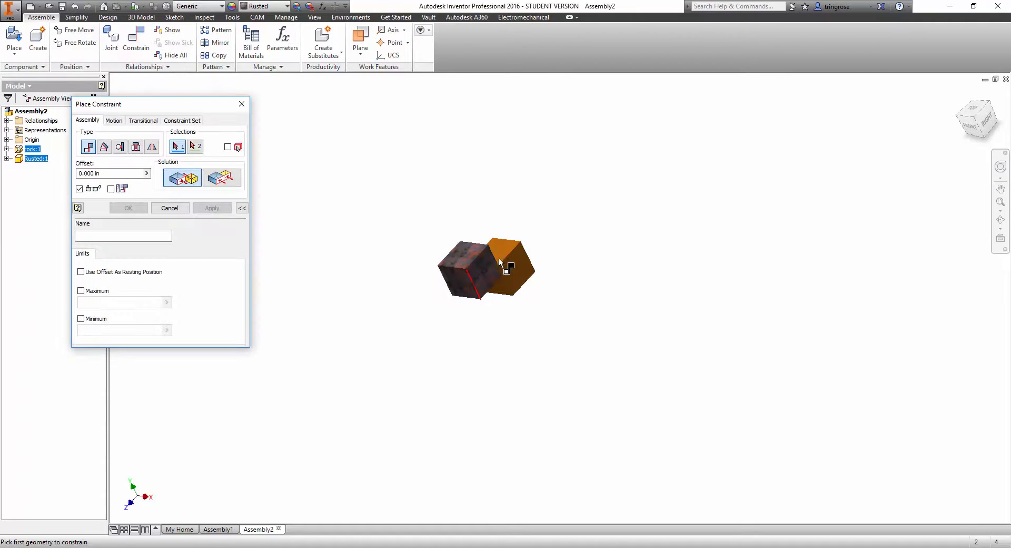
{"action": "scroll", "coordinate": [504, 248], "scroll_direction": "down", "scroll_amount": 5}
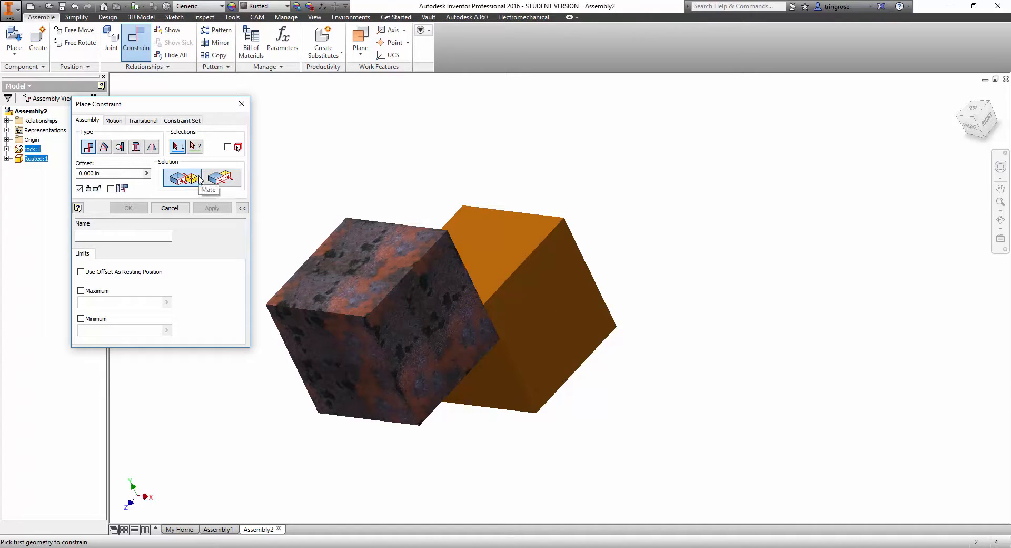
{"action": "left_click", "coordinate": [413, 226]}
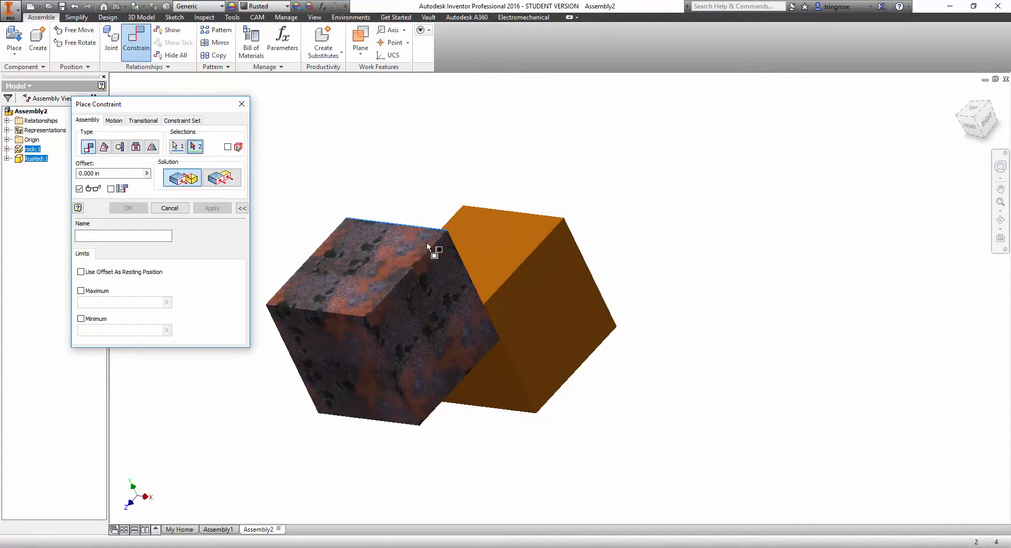
{"action": "left_click", "coordinate": [476, 302]}
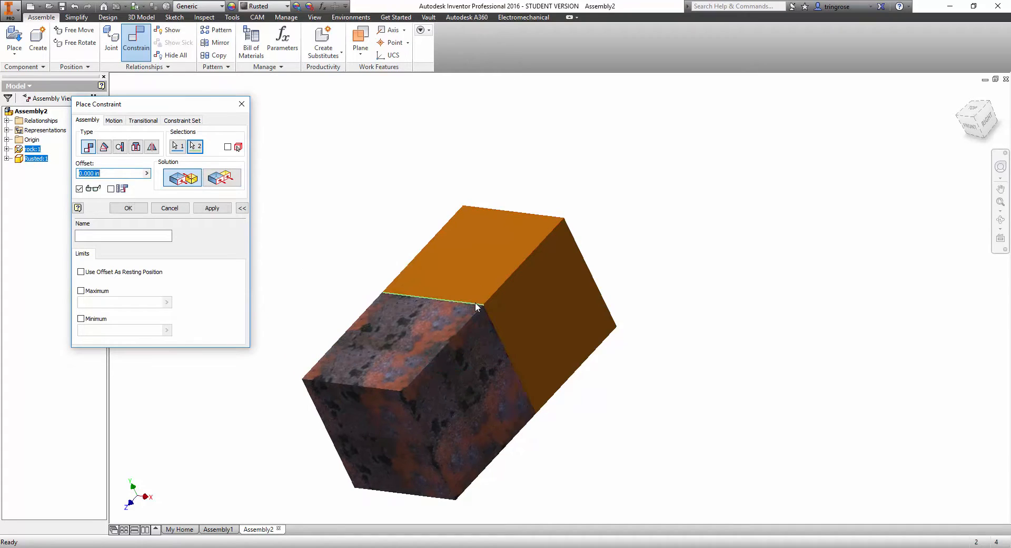
{"action": "left_click", "coordinate": [223, 207]}
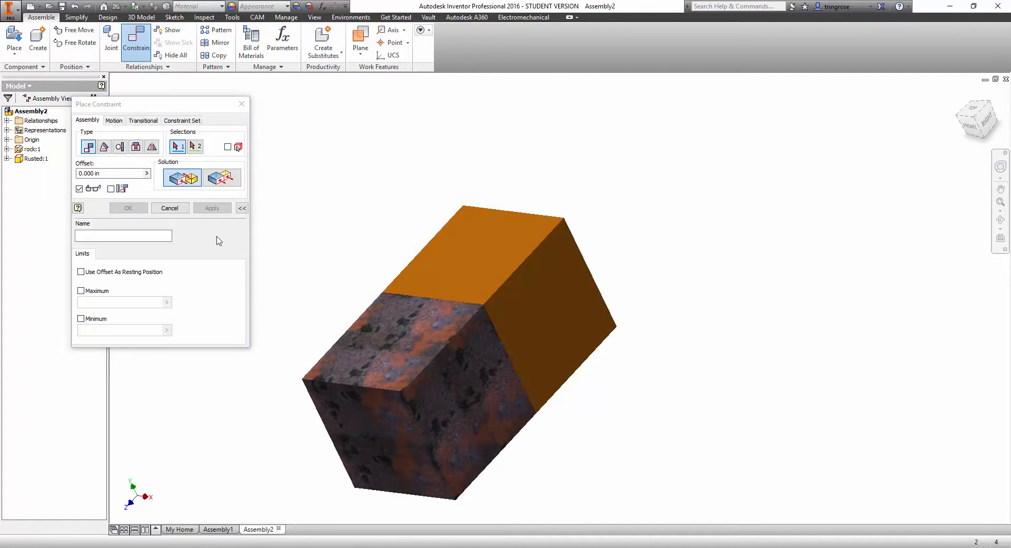
{"action": "left_click", "coordinate": [183, 210]}
Test whether the rusted cube still moves, and list its applied constraints in the model tree.
{"action": "left_click_drag", "start_coordinate": [396, 340], "coordinate": [402, 374]}
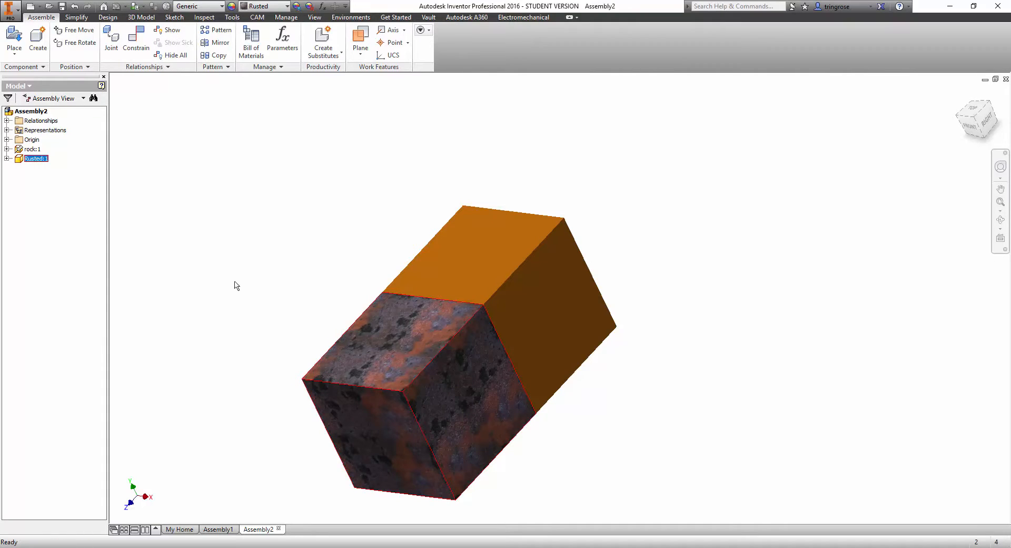
{"action": "left_click", "coordinate": [7, 158]}
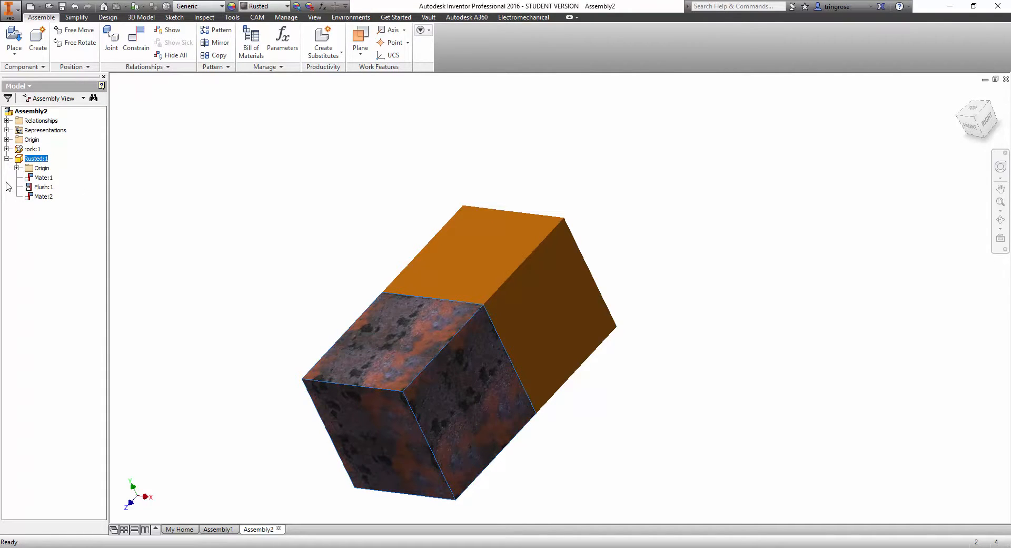
{"action": "mouse_move", "coordinate": [28, 182]}
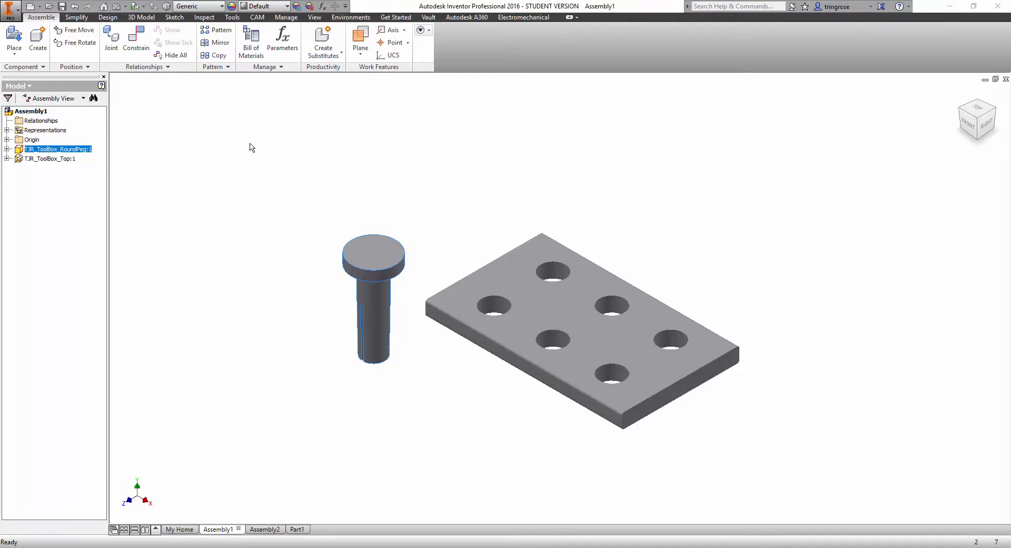
Mate the round peg's shaft axis to the axis of the plate's leftmost hole.
{"action": "left_click", "coordinate": [136, 41]}
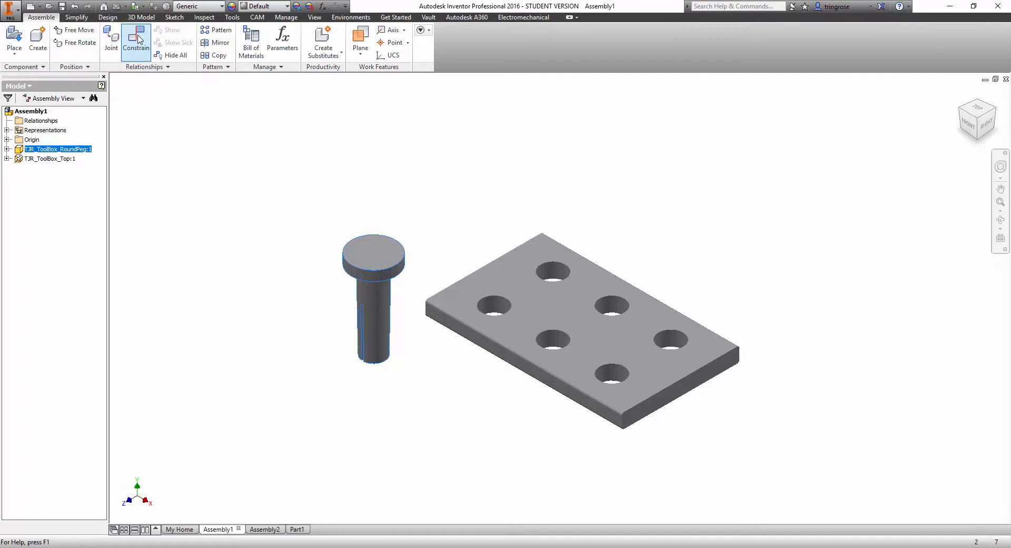
{"action": "left_click", "coordinate": [381, 299]}
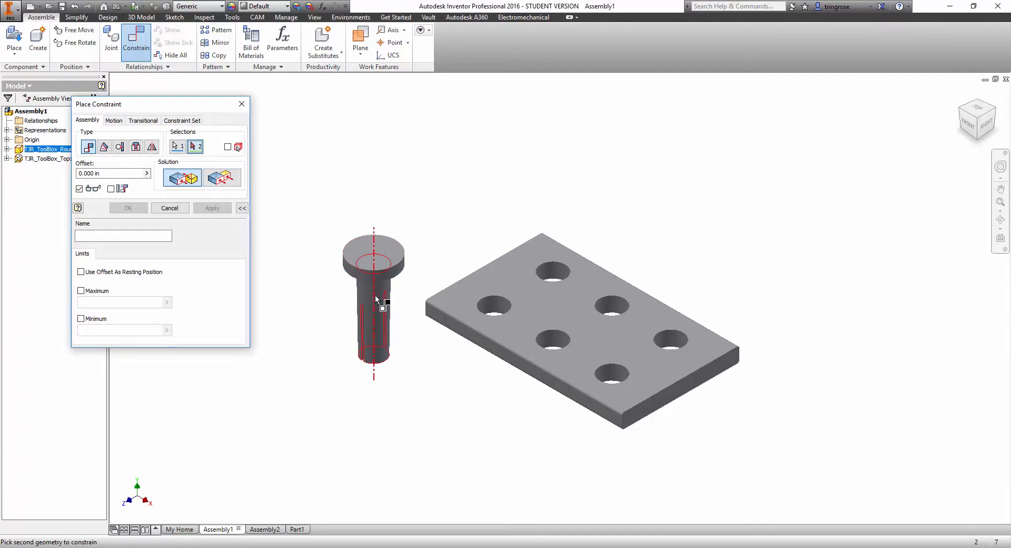
{"action": "left_click", "coordinate": [494, 310]}
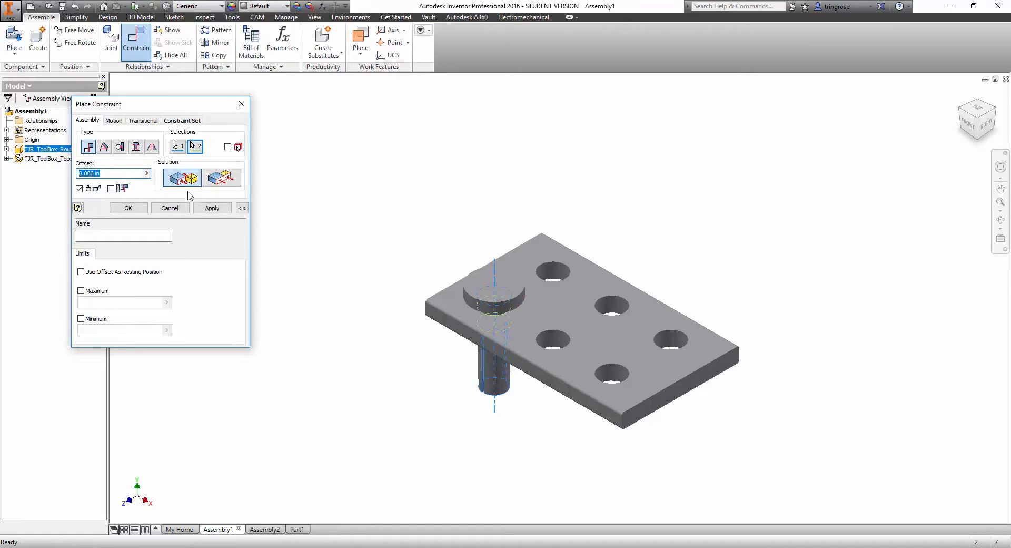
{"action": "left_click", "coordinate": [211, 208]}
{"action": "right_click", "coordinate": [558, 293]}
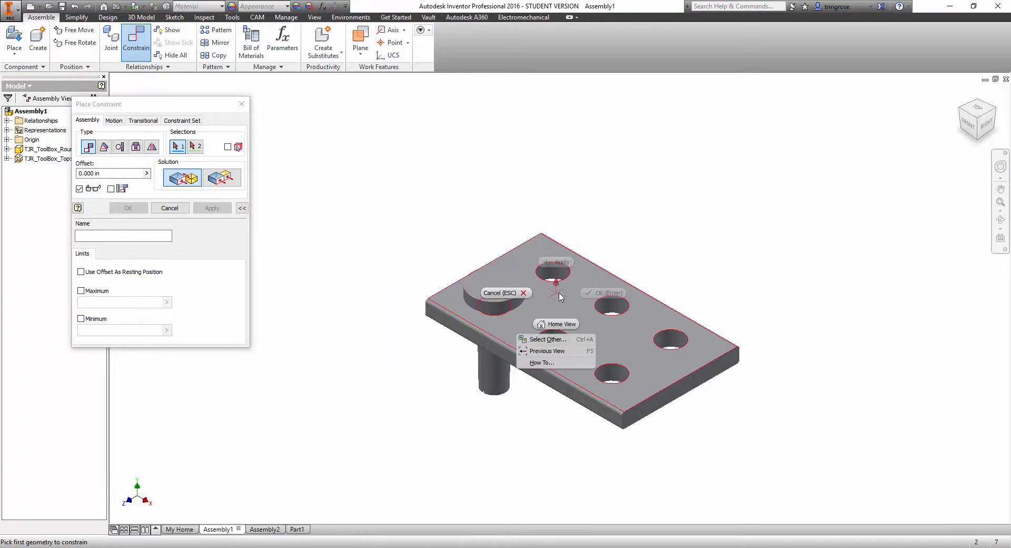
{"action": "left_click", "coordinate": [499, 296]}
Slide the peg up and down in its hole to test the remaining movement, and examine the head's underside.
{"action": "left_click_drag", "start_coordinate": [500, 287], "coordinate": [485, 190]}
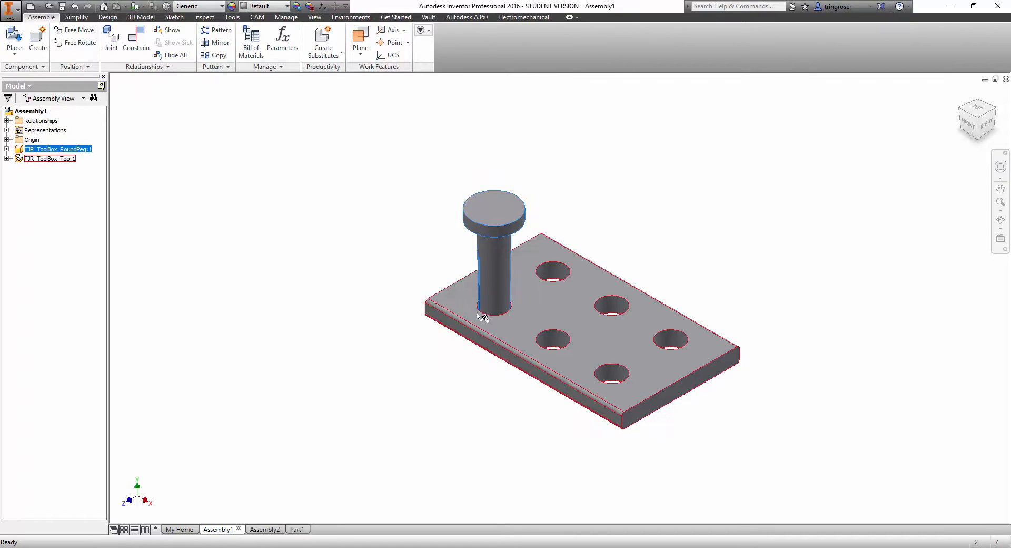
{"action": "left_click_drag", "start_coordinate": [495, 269], "coordinate": [497, 301]}
{"action": "scroll", "coordinate": [512, 332], "scroll_direction": "up", "scroll_amount": 3}
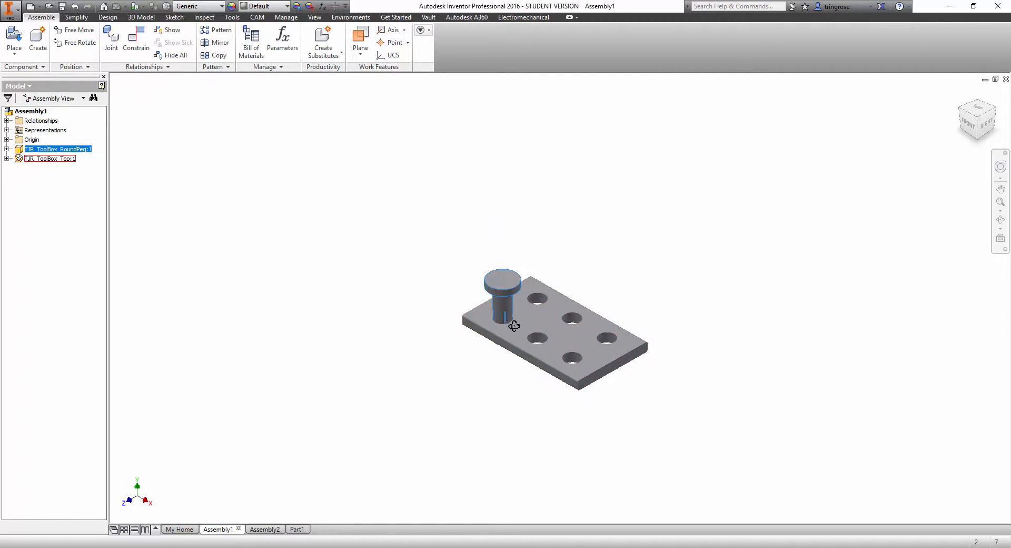
{"action": "middle_click_drag", "start_coordinate": [514, 324], "coordinate": [491, 188], "text": "shift"}
{"action": "scroll", "coordinate": [515, 305], "scroll_direction": "down", "scroll_amount": 8}
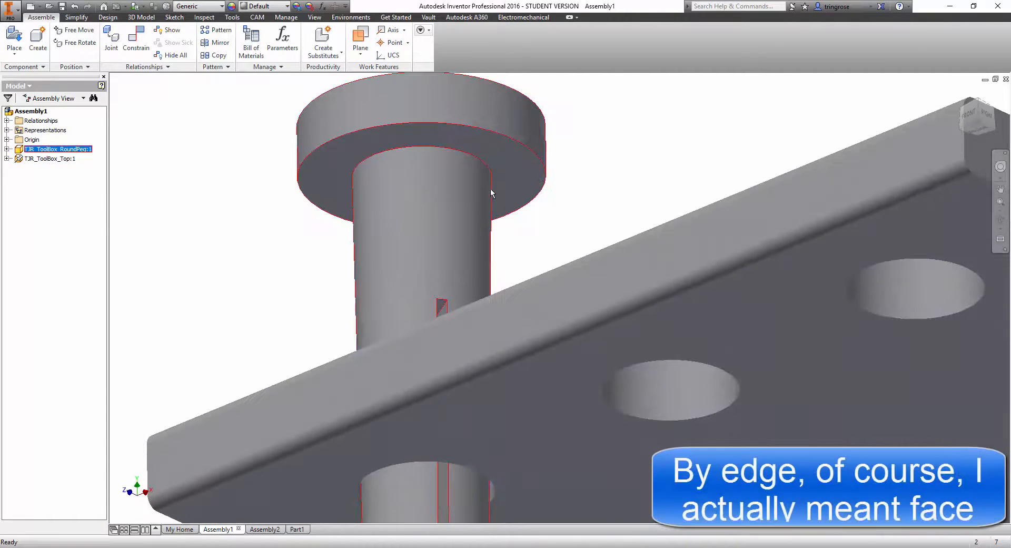
{"action": "middle_click_drag", "start_coordinate": [490, 148], "coordinate": [518, 321], "text": "shift"}
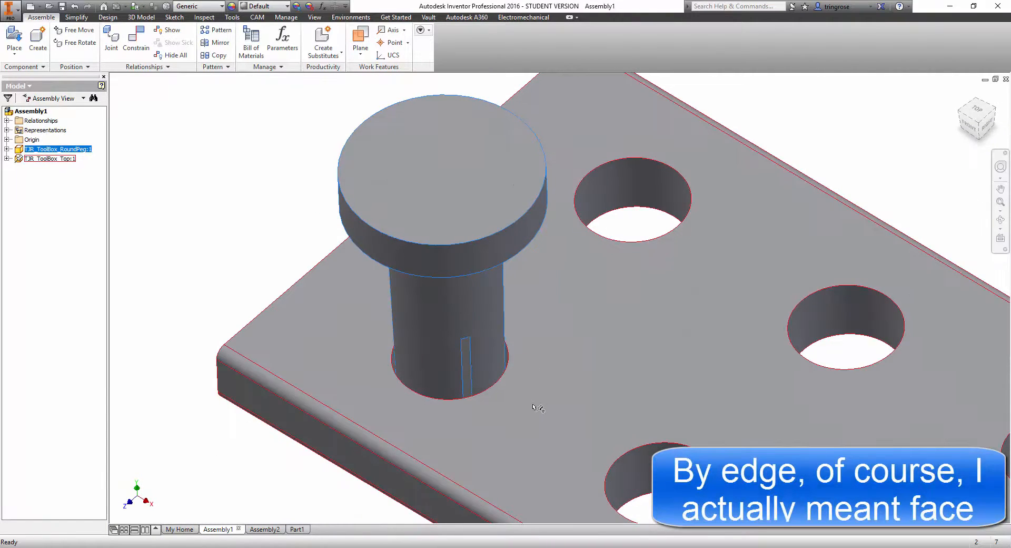
{"action": "middle_click_drag", "start_coordinate": [533, 408], "coordinate": [506, 344], "text": "shift"}
{"action": "scroll", "coordinate": [508, 368], "scroll_direction": "up", "scroll_amount": 3}
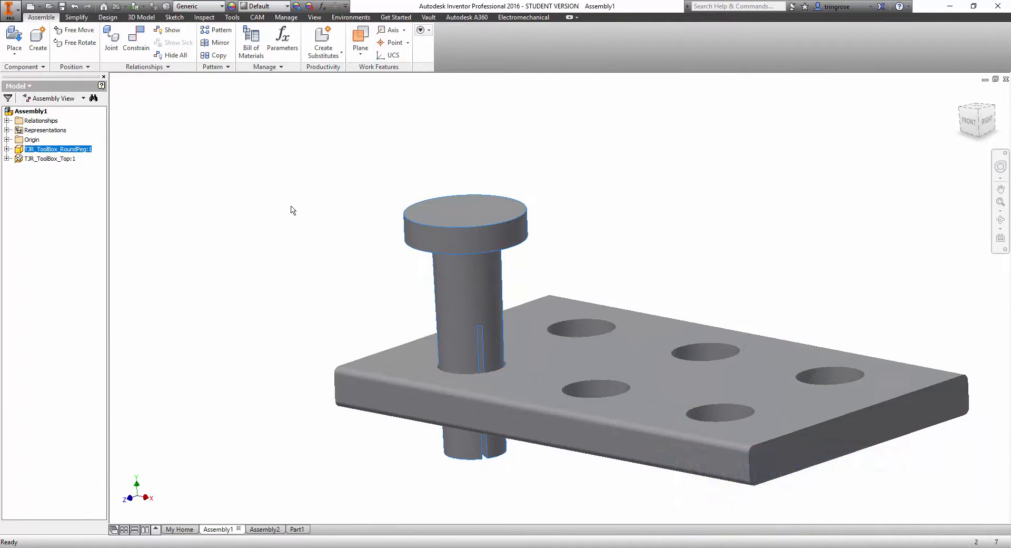
Choose the underside of the peg's head and the plate's top face for a Mate constraint.
{"action": "left_click", "coordinate": [136, 46]}
{"action": "middle_click_drag", "start_coordinate": [359, 266], "coordinate": [363, 223], "text": "shift"}
{"action": "scroll", "coordinate": [408, 235], "scroll_direction": "down", "scroll_amount": 5}
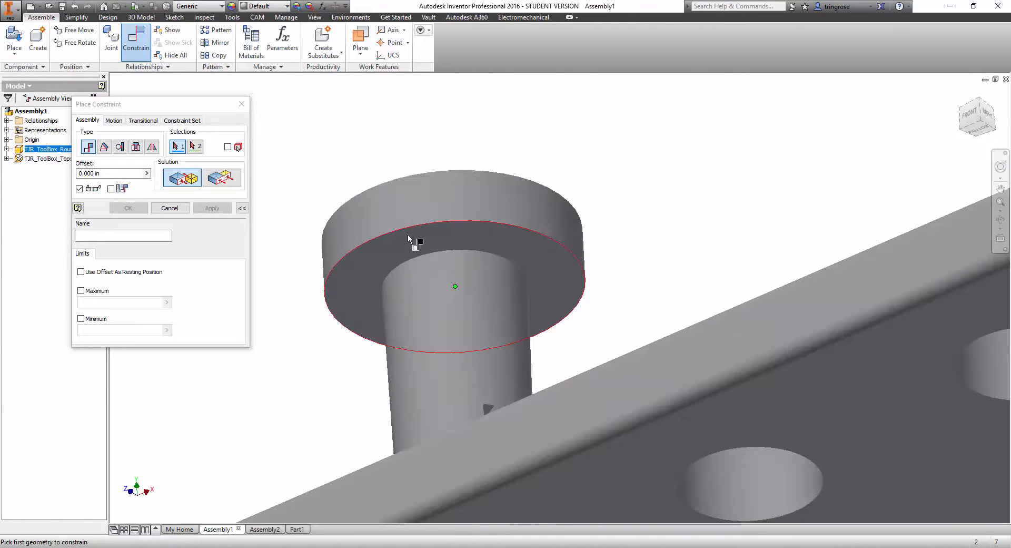
{"action": "left_click", "coordinate": [425, 242]}
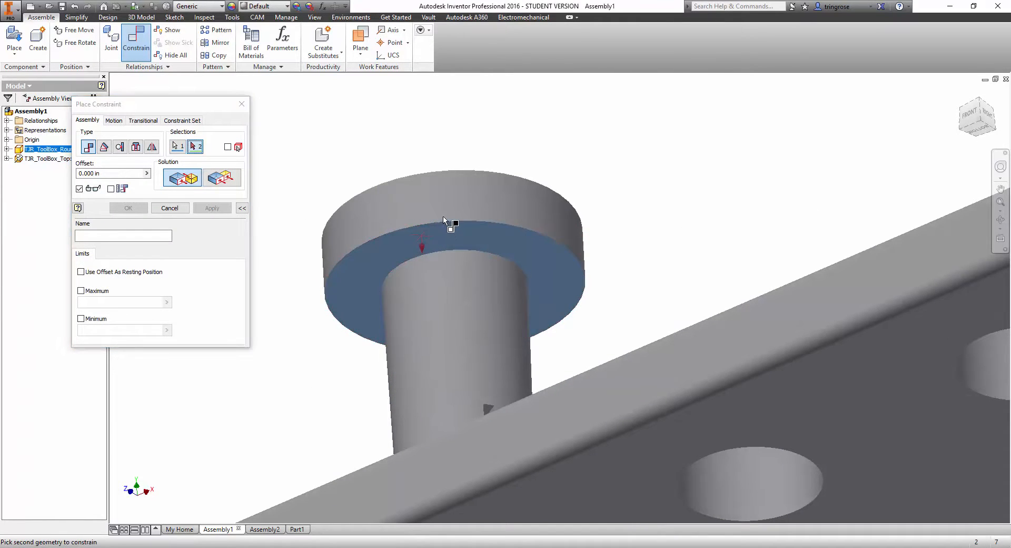
{"action": "middle_click_drag", "start_coordinate": [452, 225], "coordinate": [429, 132], "text": "shift"}
{"action": "scroll", "coordinate": [440, 281], "scroll_direction": "up", "scroll_amount": 1}
{"action": "scroll", "coordinate": [429, 145], "scroll_direction": "down", "scroll_amount": 4}
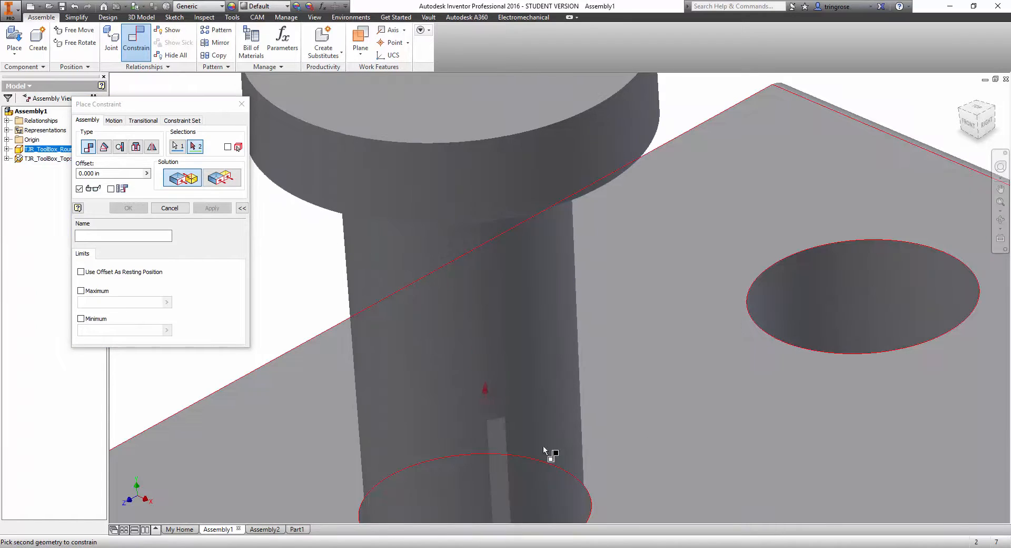
{"action": "left_click", "coordinate": [651, 456]}
{"action": "scroll", "coordinate": [546, 413], "scroll_direction": "up", "scroll_amount": 6}
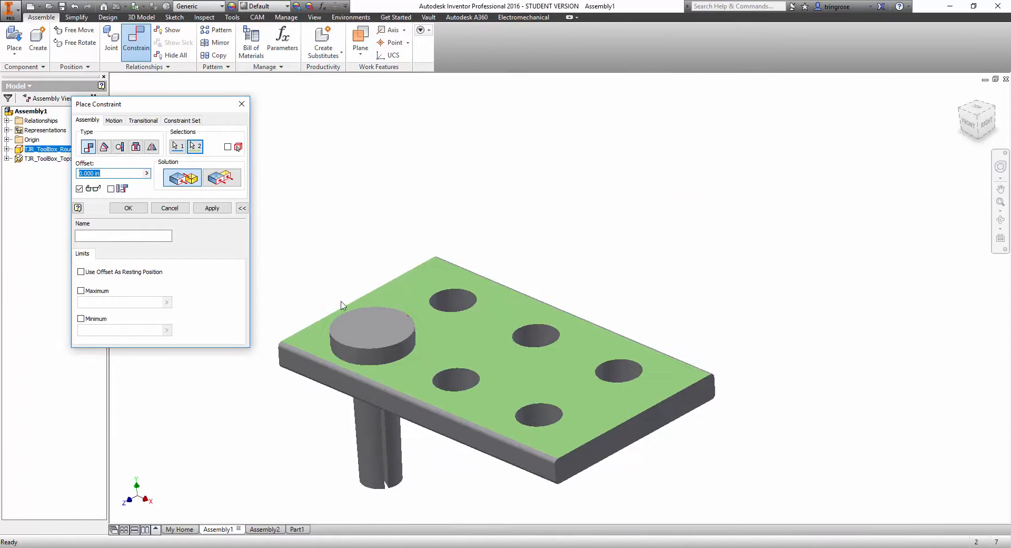
Enable maximum and minimum limits on the mate, keep the minimum at 0.000 in, and apply the constraint.
{"action": "left_click", "coordinate": [241, 208]}
{"action": "left_click", "coordinate": [242, 208]}
{"action": "left_click", "coordinate": [81, 290]}
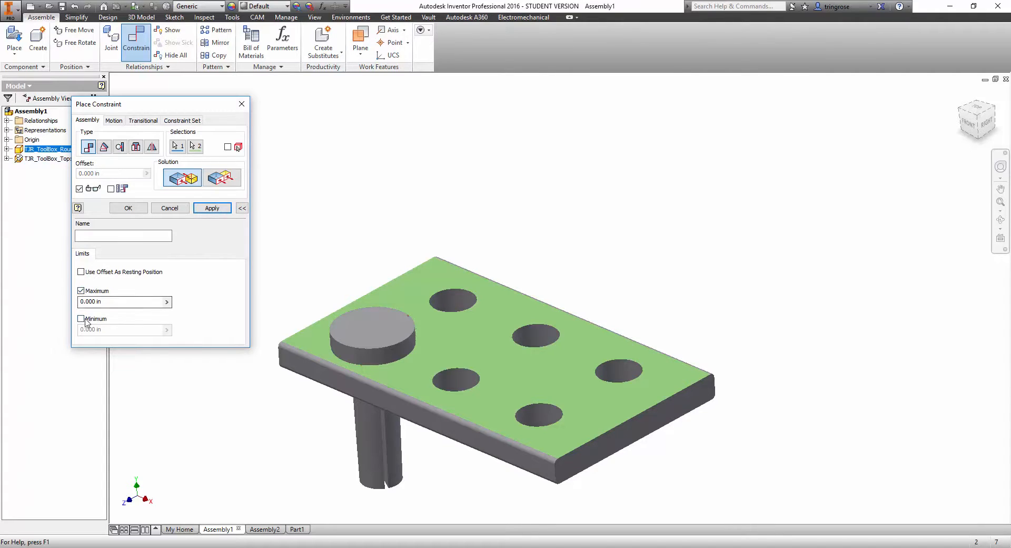
{"action": "left_click", "coordinate": [80, 318]}
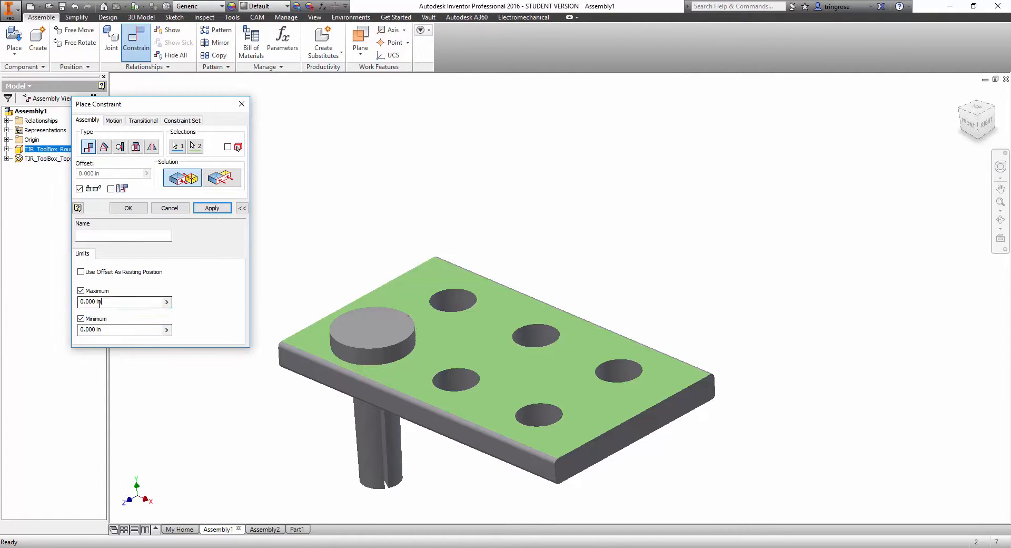
{"action": "left_click_drag", "start_coordinate": [102, 302], "coordinate": [56, 316]}
{"action": "left_click", "coordinate": [210, 208]}
{"action": "left_click", "coordinate": [169, 208]}
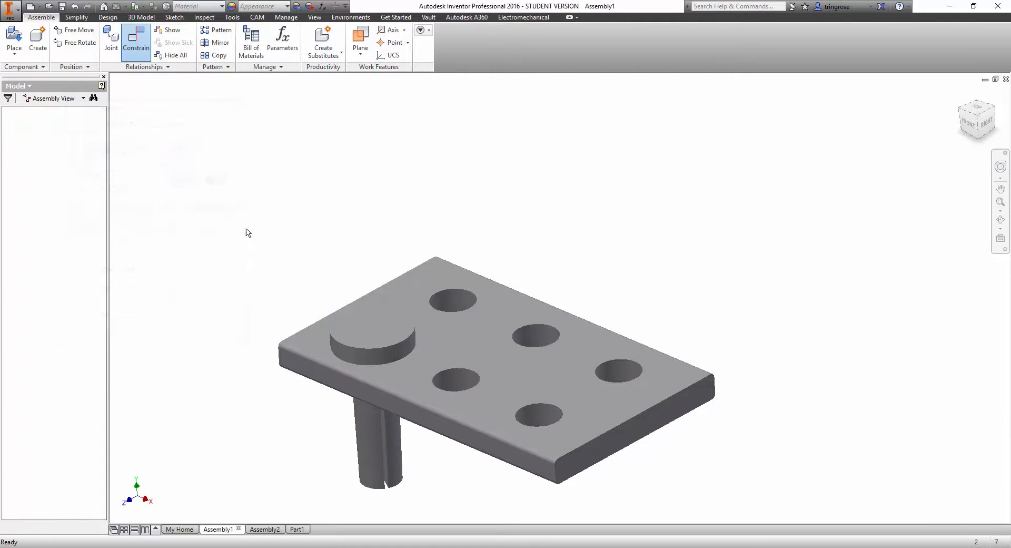
Test the peg's limited up-and-down travel in the plate's hole.
{"action": "left_click_drag", "start_coordinate": [368, 293], "coordinate": [349, 269]}
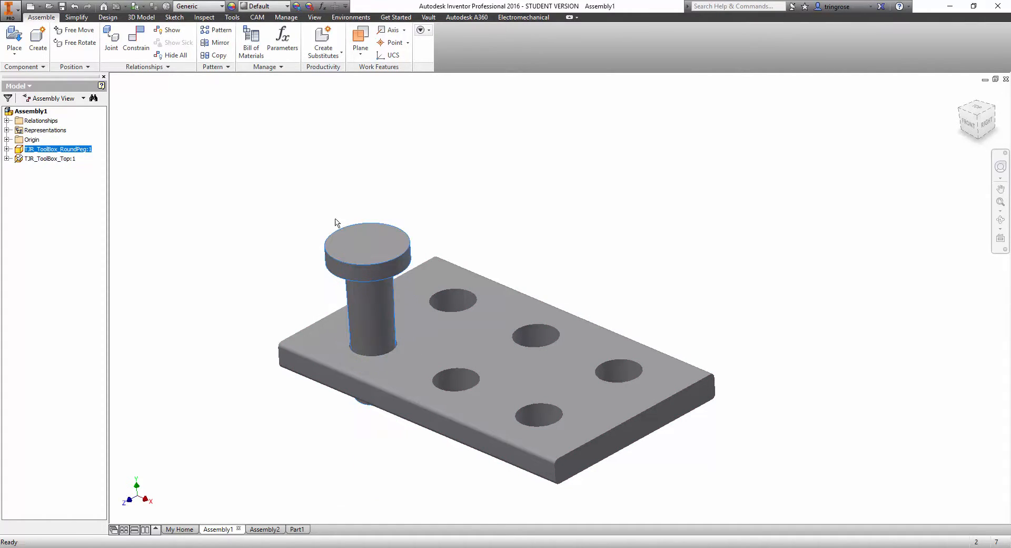
{"action": "middle_click_drag", "start_coordinate": [353, 296], "coordinate": [399, 286], "text": "shift"}
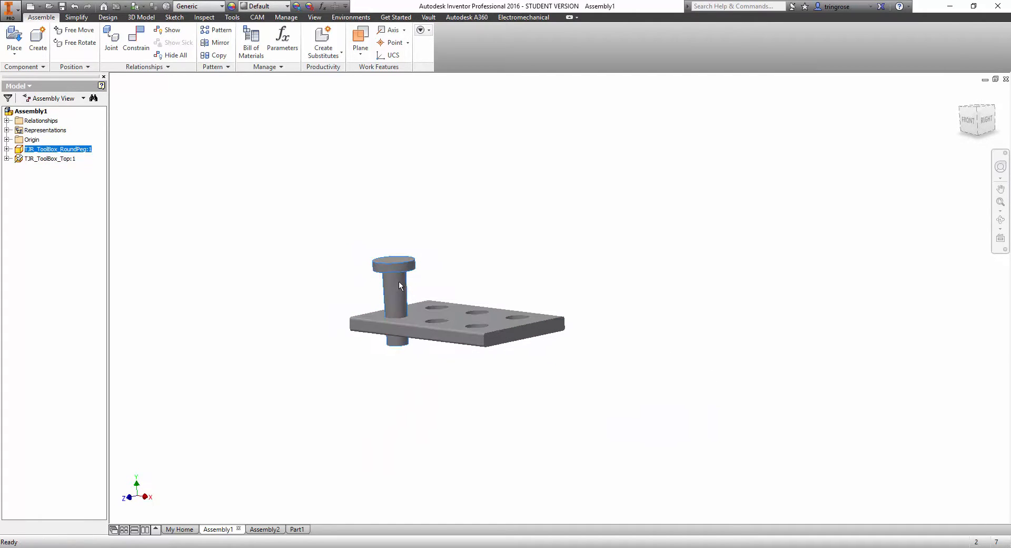
{"action": "left_click_drag", "start_coordinate": [400, 299], "coordinate": [375, 328]}
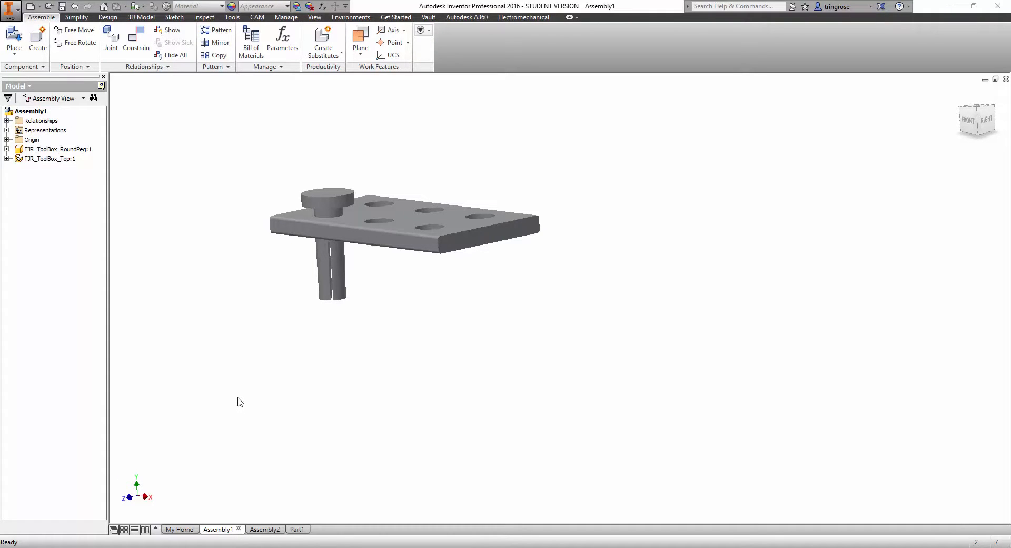
Inspect the Mate:1 and Mate:2 relationships in the model tree and suppress both.
{"action": "left_click", "coordinate": [7, 120]}
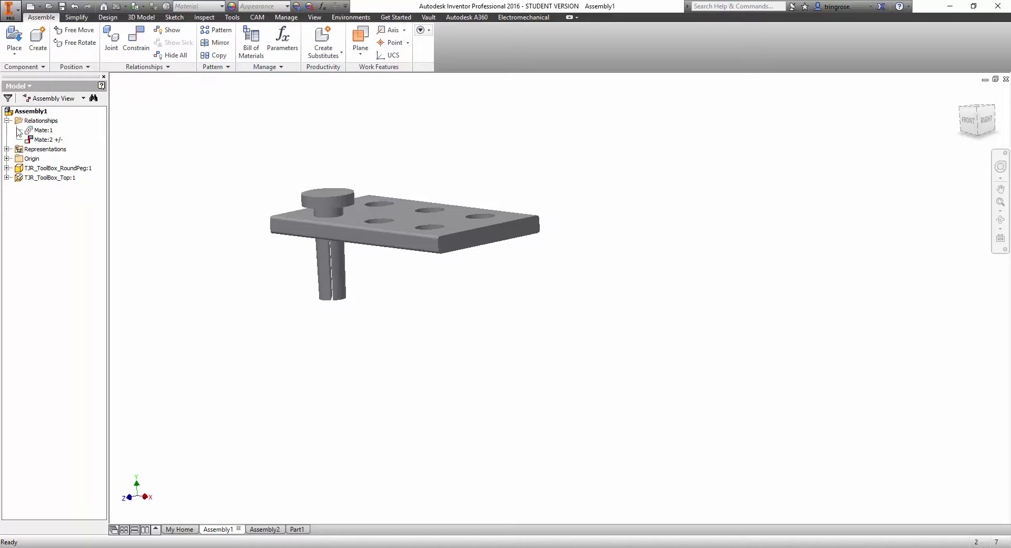
{"action": "left_click", "coordinate": [57, 140]}
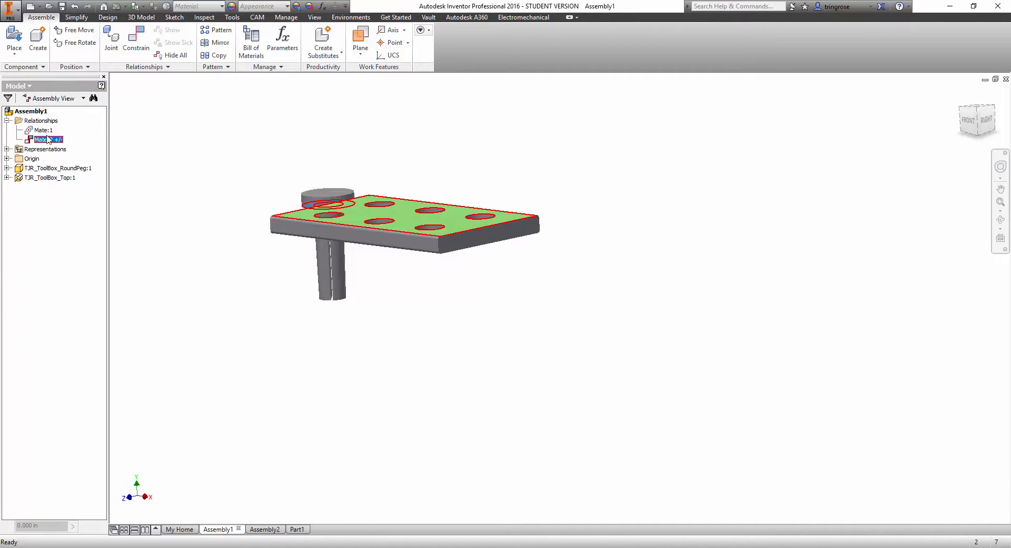
{"action": "left_click", "coordinate": [44, 131]}
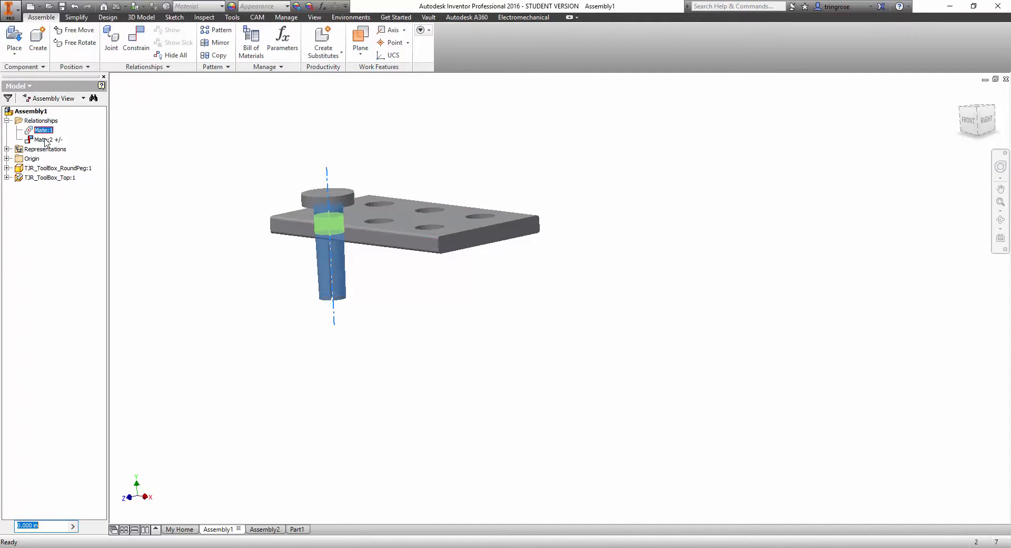
{"action": "right_click", "coordinate": [46, 140]}
{"action": "left_click", "coordinate": [67, 201]}
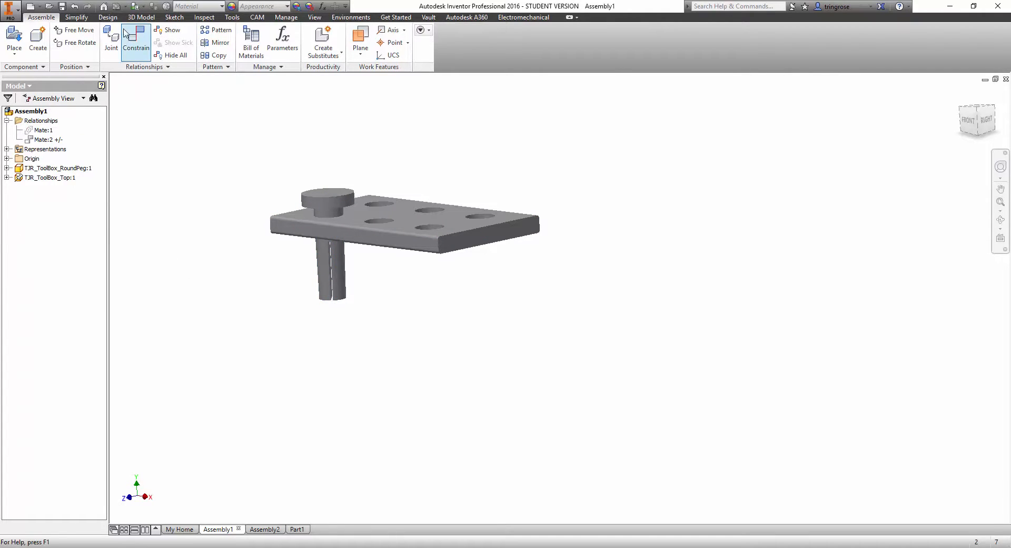
Mate the underside of the peg's head to the plate's top face with a 1 in offset.
{"action": "left_click", "coordinate": [136, 41]}
{"action": "scroll", "coordinate": [336, 215], "scroll_direction": "down", "scroll_amount": 4}
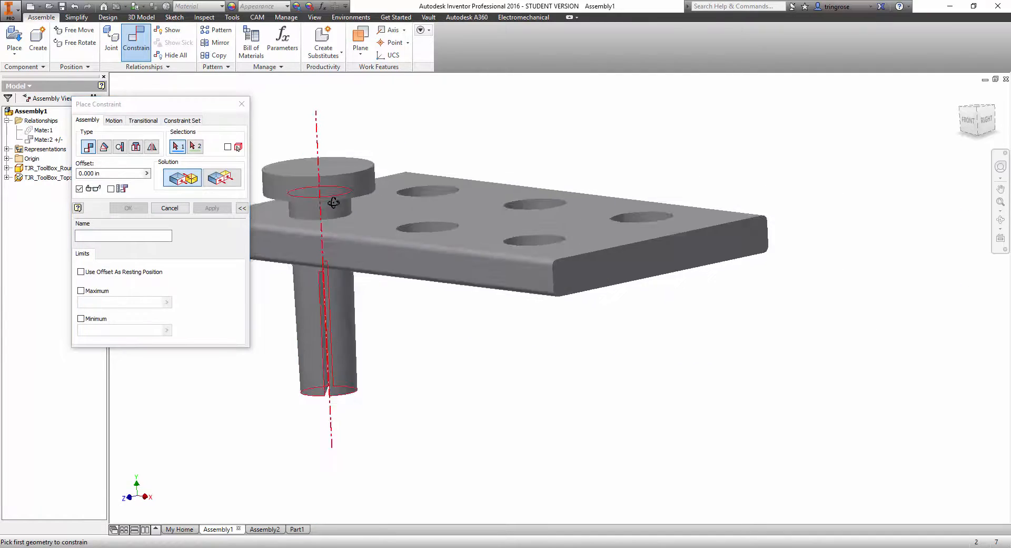
{"action": "middle_click_drag", "start_coordinate": [334, 205], "coordinate": [329, 182], "text": "shift"}
{"action": "left_click", "coordinate": [311, 206]}
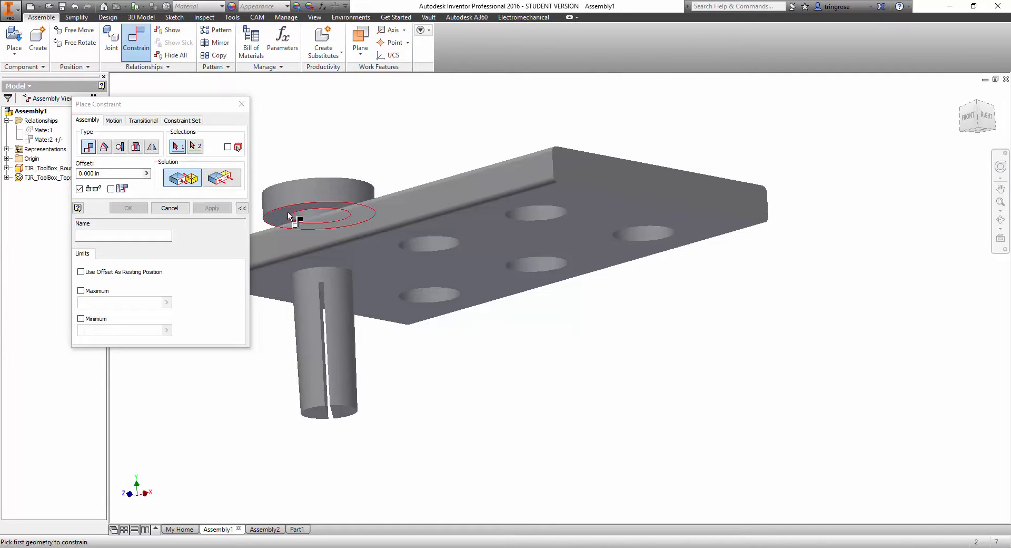
{"action": "middle_click_drag", "start_coordinate": [292, 219], "coordinate": [341, 231], "text": "shift"}
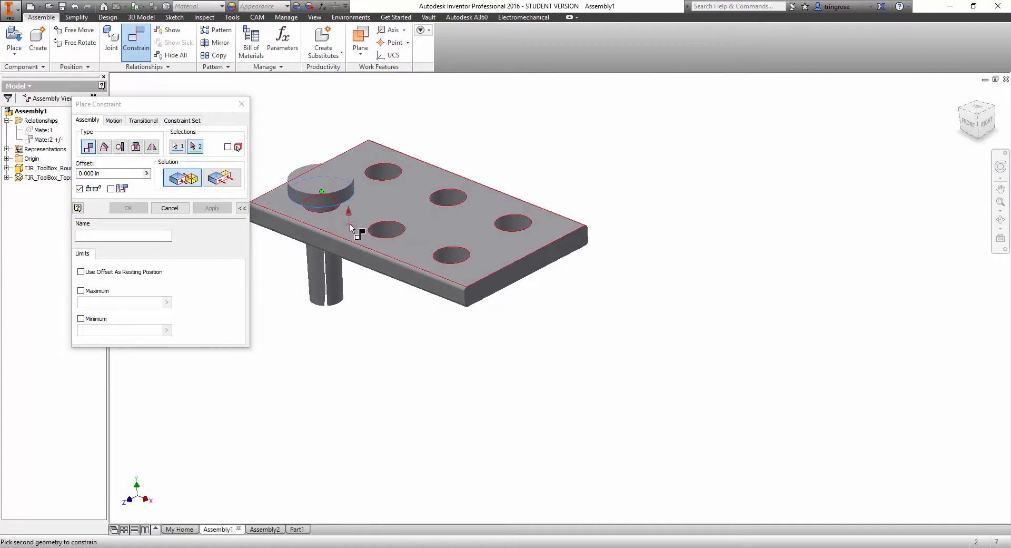
{"action": "left_click", "coordinate": [354, 227]}
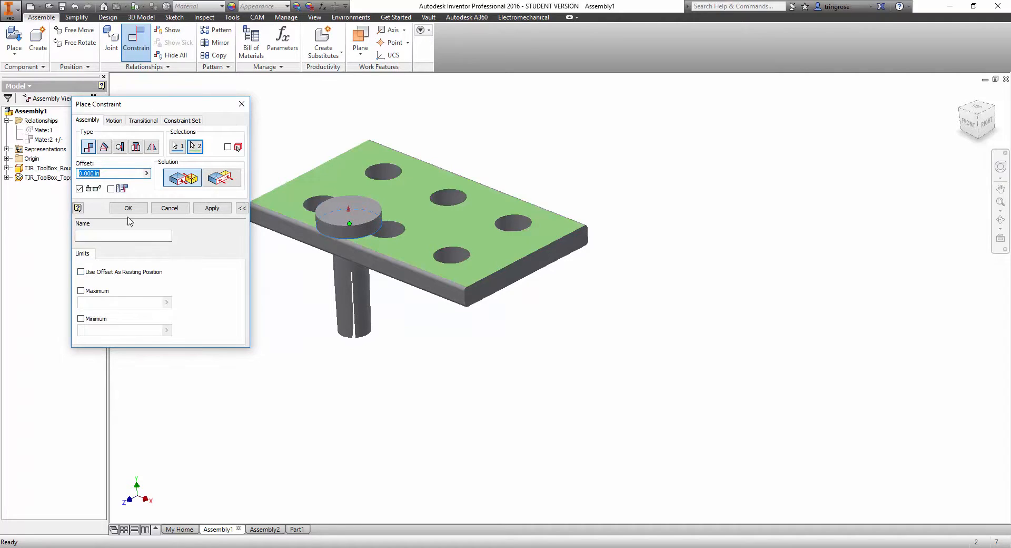
{"action": "left_click", "coordinate": [106, 175]}
{"action": "left_click", "coordinate": [209, 205]}
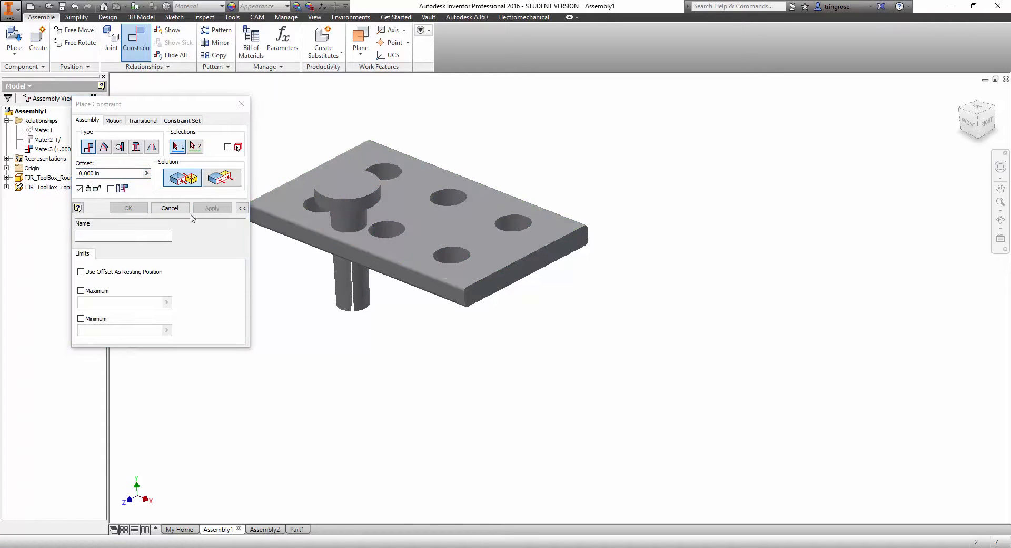
{"action": "left_click", "coordinate": [170, 210]}
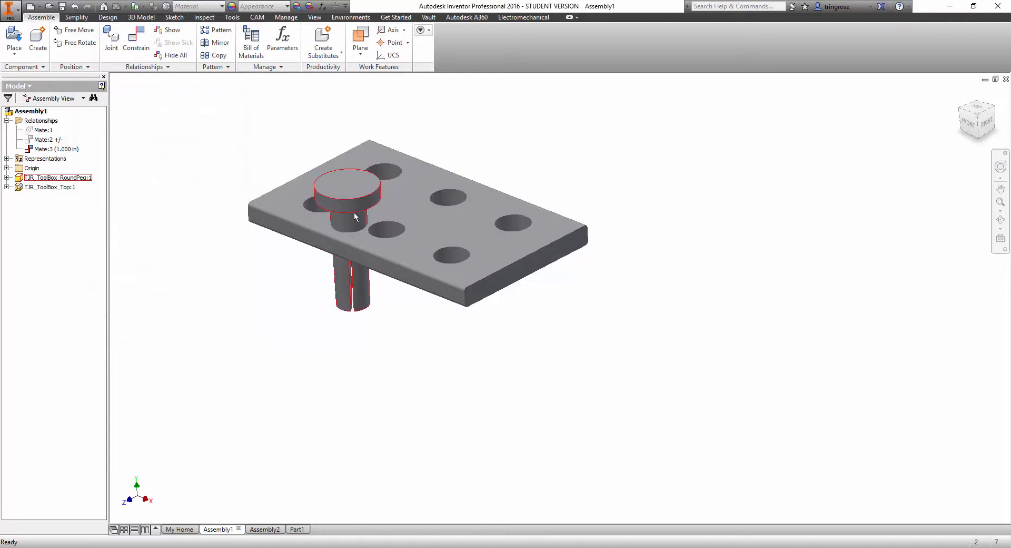
Test how the peg slides across the plate under the offset mate, and examine the assembly from below.
{"action": "left_click_drag", "start_coordinate": [354, 212], "coordinate": [368, 179]}
{"action": "scroll", "coordinate": [349, 250], "scroll_direction": "up", "scroll_amount": 3}
{"action": "mouse_move", "coordinate": [350, 249]}
{"action": "middle_mouse_down", "text": "shift"}
{"action": "mouse_move", "coordinate": [365, 231]}
{"action": "mouse_move", "coordinate": [367, 240]}
{"action": "middle_mouse_up", "text": "shift"}
{"action": "left_click_drag", "start_coordinate": [353, 213], "coordinate": [353, 235]}
{"action": "scroll", "coordinate": [353, 234], "scroll_direction": "up", "scroll_amount": 1}
{"action": "middle_click_drag", "start_coordinate": [353, 234], "coordinate": [286, 153]}
{"action": "scroll", "coordinate": [321, 207], "scroll_direction": "down", "scroll_amount": 3}
{"action": "scroll", "coordinate": [286, 153], "scroll_direction": "down", "scroll_amount": 3}
{"action": "scroll", "coordinate": [286, 153], "scroll_direction": "down", "scroll_amount": 3}
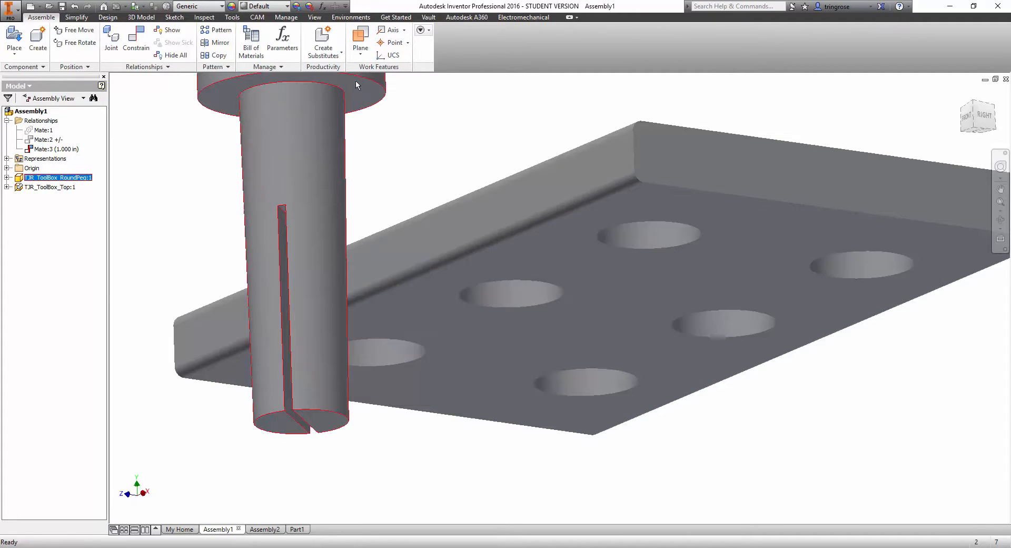
{"action": "scroll", "coordinate": [384, 124], "scroll_direction": "up", "scroll_amount": 2}
{"action": "middle_click_drag", "start_coordinate": [383, 125], "coordinate": [432, 222], "text": "shift"}
{"action": "scroll", "coordinate": [435, 257], "scroll_direction": "down", "scroll_amount": 3}
{"action": "scroll", "coordinate": [432, 223], "scroll_direction": "down", "scroll_amount": 3}
{"action": "scroll", "coordinate": [409, 225], "scroll_direction": "up", "scroll_amount": 5}
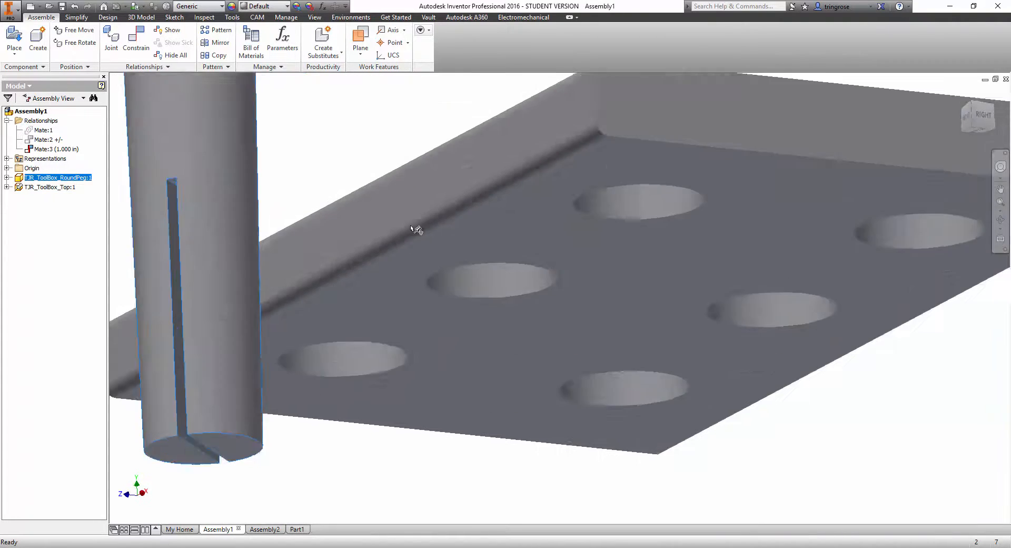
Set up a Tangent constraint between the peg's cylindrical shaft and the inner wall of the plate's corner hole nearest the peg.
{"action": "left_click", "coordinate": [136, 39]}
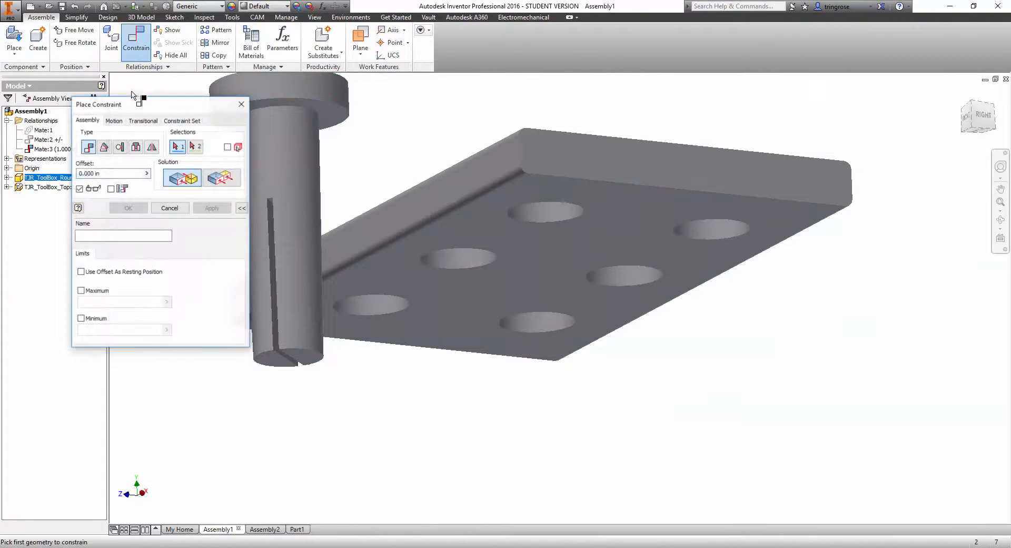
{"action": "left_click", "coordinate": [120, 147]}
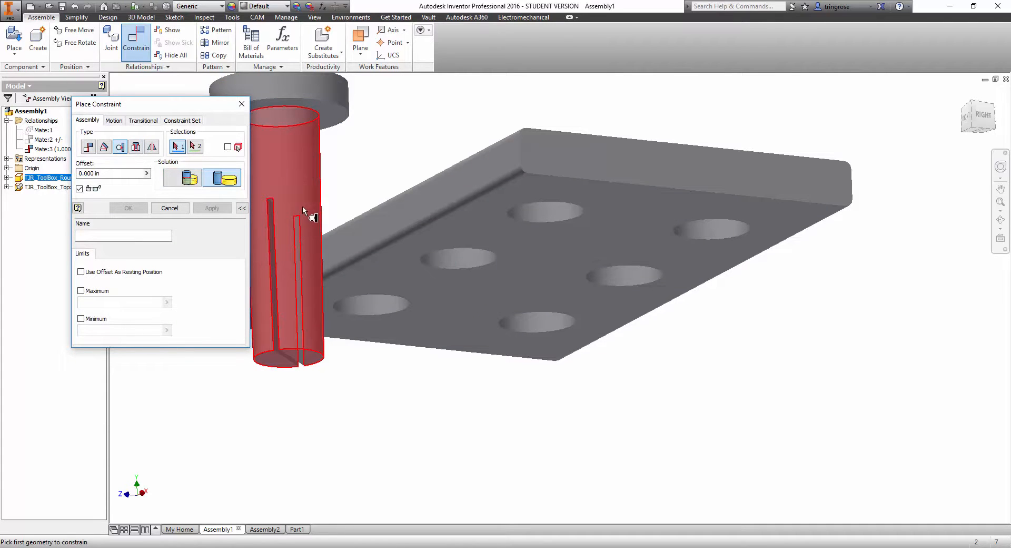
{"action": "left_click", "coordinate": [299, 127]}
{"action": "middle_click_drag", "start_coordinate": [308, 164], "coordinate": [367, 239], "text": "shift"}
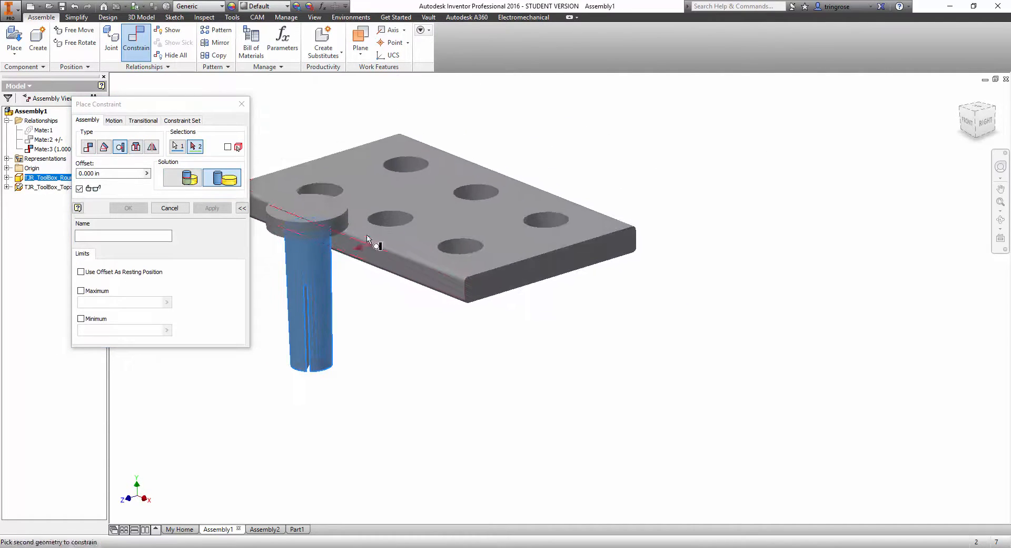
{"action": "left_click", "coordinate": [327, 180]}
{"action": "scroll", "coordinate": [328, 217], "scroll_direction": "up", "scroll_amount": 3}
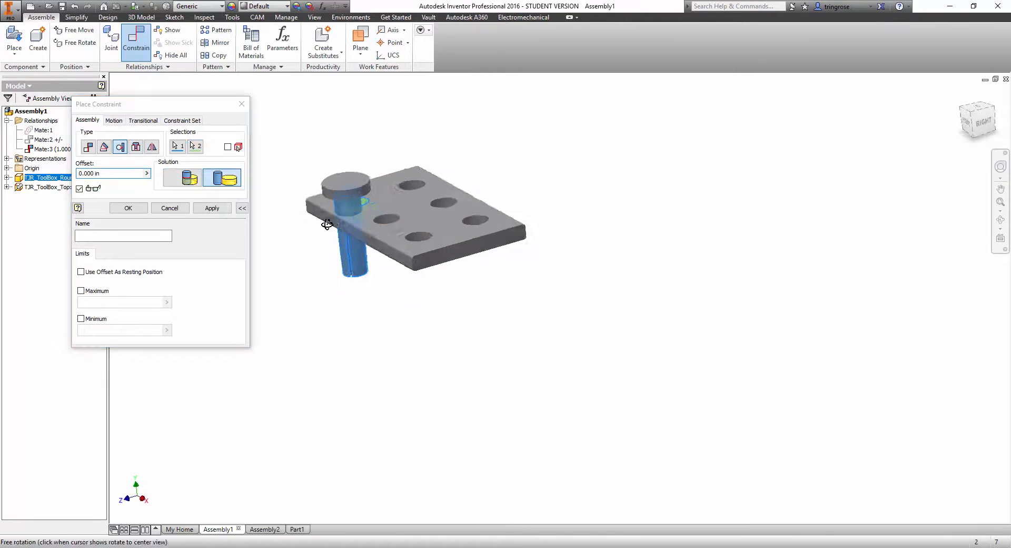
{"action": "middle_click_drag", "start_coordinate": [332, 222], "coordinate": [305, 240], "text": "shift"}
{"action": "scroll", "coordinate": [387, 193], "scroll_direction": "down", "scroll_amount": 6}
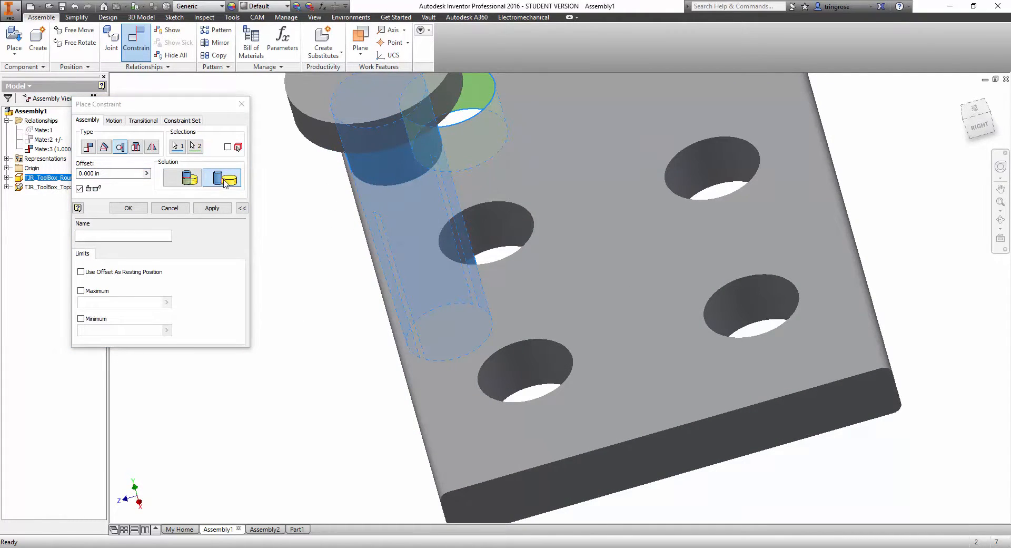
Switch the tangent solution to Inside, check the previewed peg position in the hole, and apply the constraint.
{"action": "left_click", "coordinate": [197, 181]}
{"action": "scroll", "coordinate": [437, 152], "scroll_direction": "up", "scroll_amount": 3}
{"action": "middle_click_drag", "start_coordinate": [435, 153], "coordinate": [495, 211]}
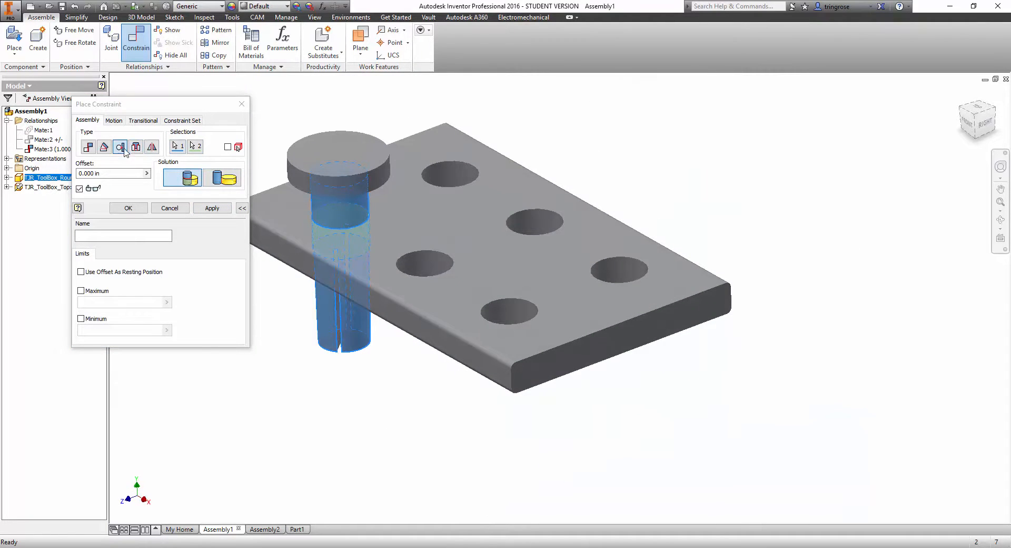
{"action": "scroll", "coordinate": [341, 209], "scroll_direction": "down", "scroll_amount": 2}
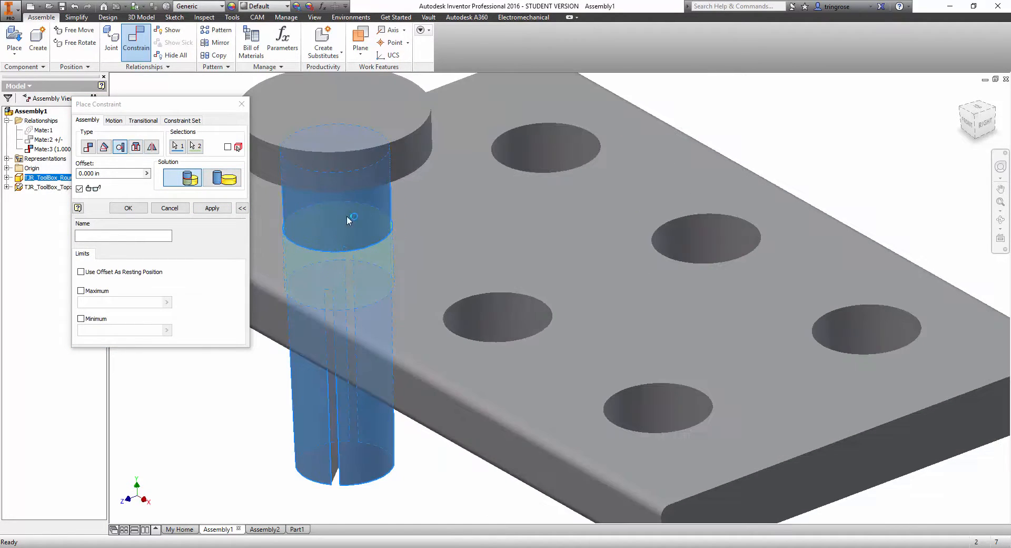
{"action": "scroll", "coordinate": [364, 208], "scroll_direction": "up", "scroll_amount": 3}
{"action": "middle_click_drag", "start_coordinate": [368, 209], "coordinate": [384, 209], "text": "shift"}
{"action": "scroll", "coordinate": [335, 195], "scroll_direction": "down", "scroll_amount": 3}
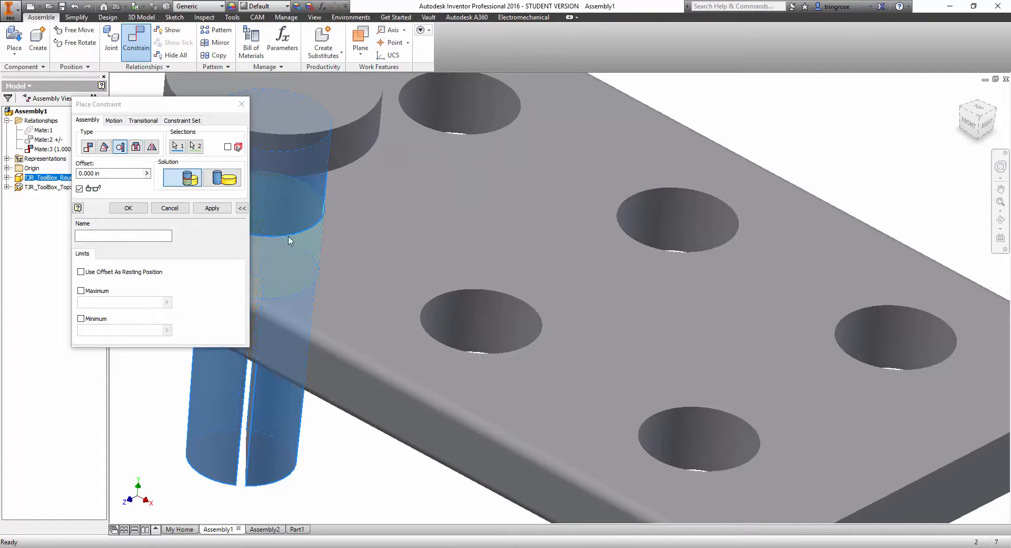
{"action": "left_click", "coordinate": [211, 208]}
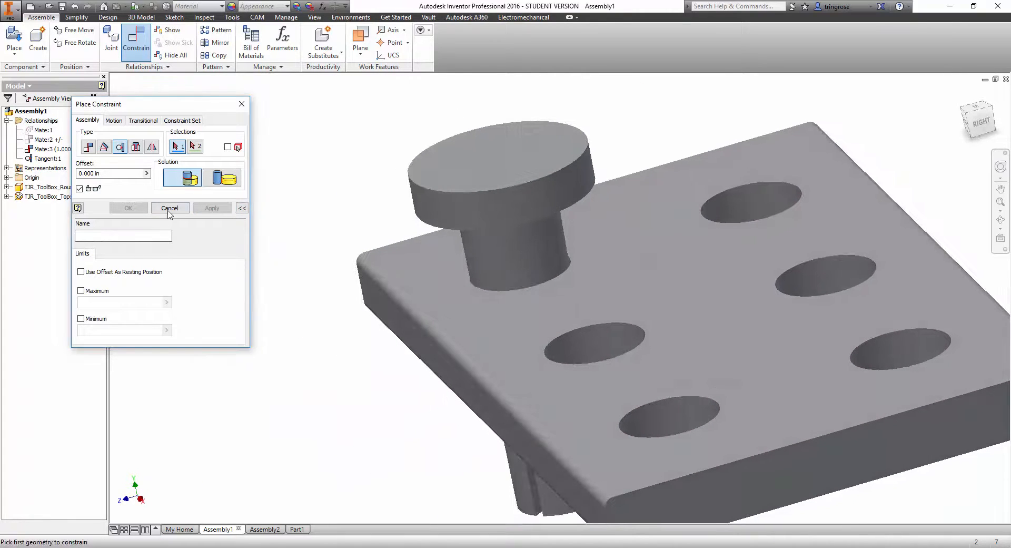
{"action": "left_click", "coordinate": [170, 208]}
Test how the peg moves within the plate's hole under the inside tangent constraint.
{"action": "left_click", "coordinate": [481, 220]}
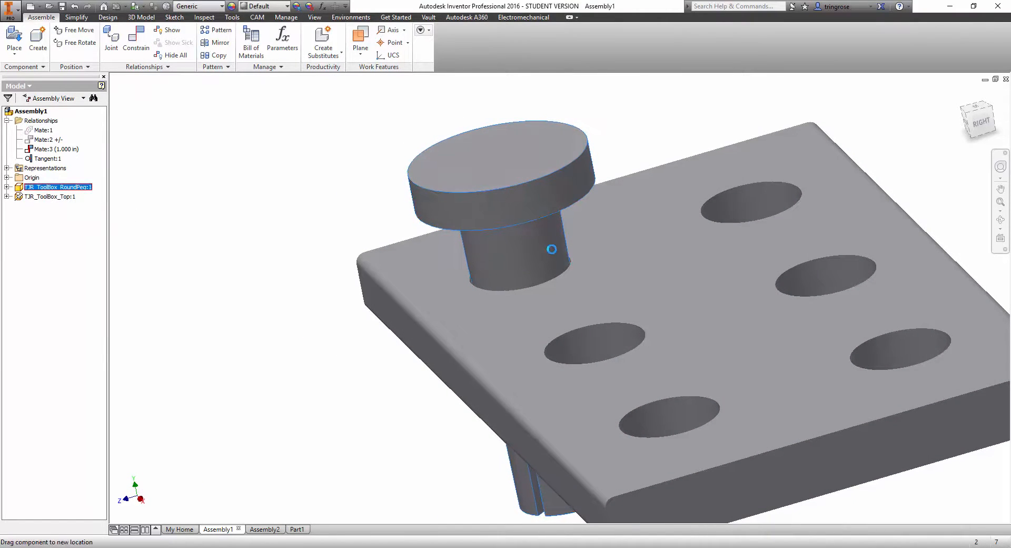
{"action": "left_click", "coordinate": [496, 306], "text": "ctrl"}
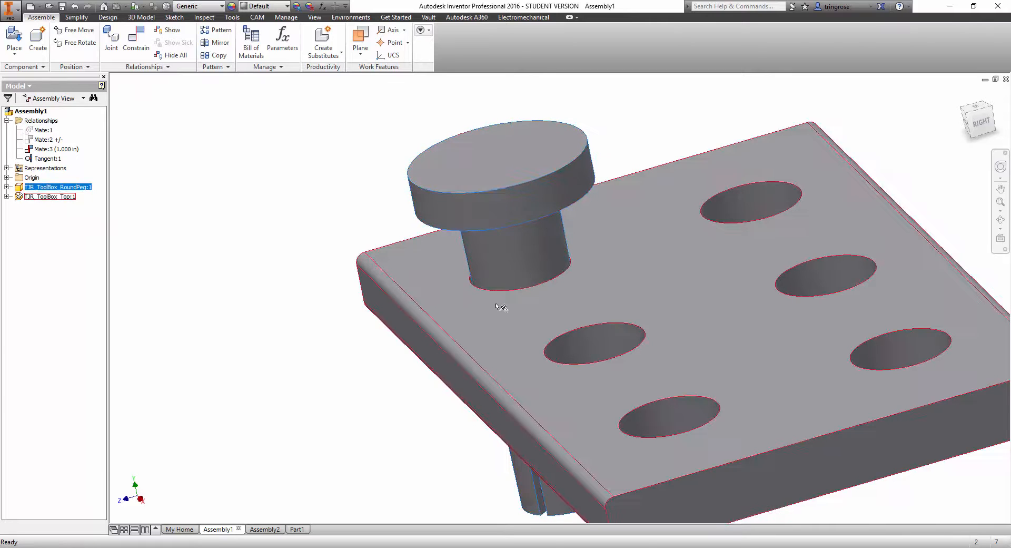